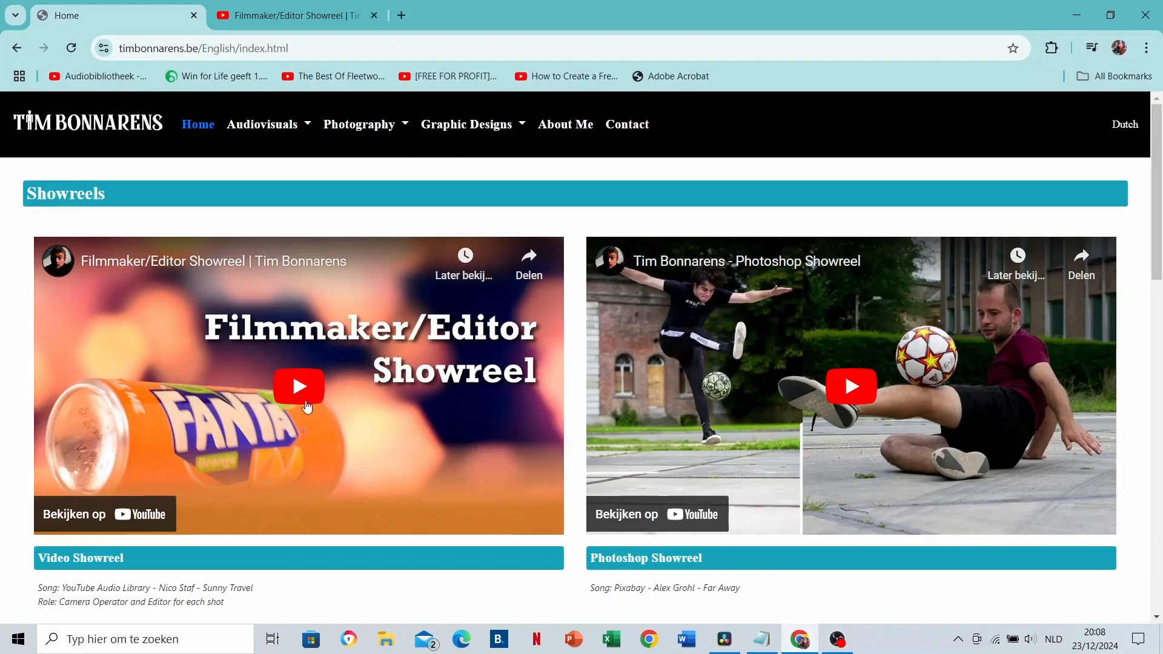
click(297, 388)
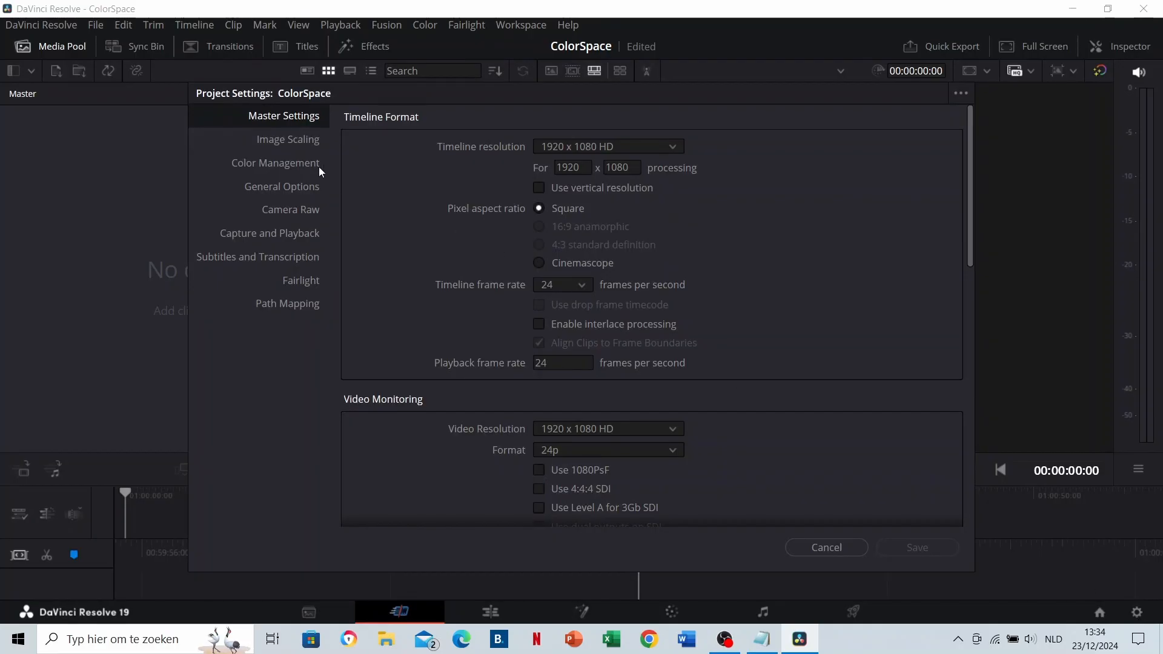
click(306, 163)
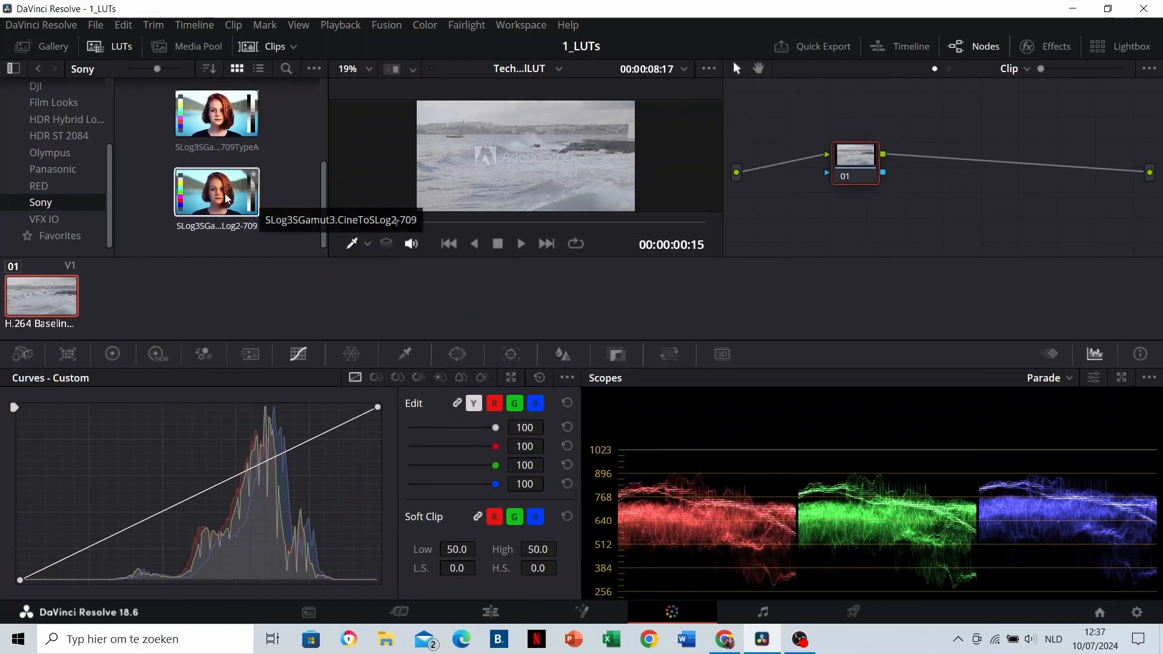
Look through the LUTs in the Sony folder of the LUT browser.
scroll(229, 200, up, 2)
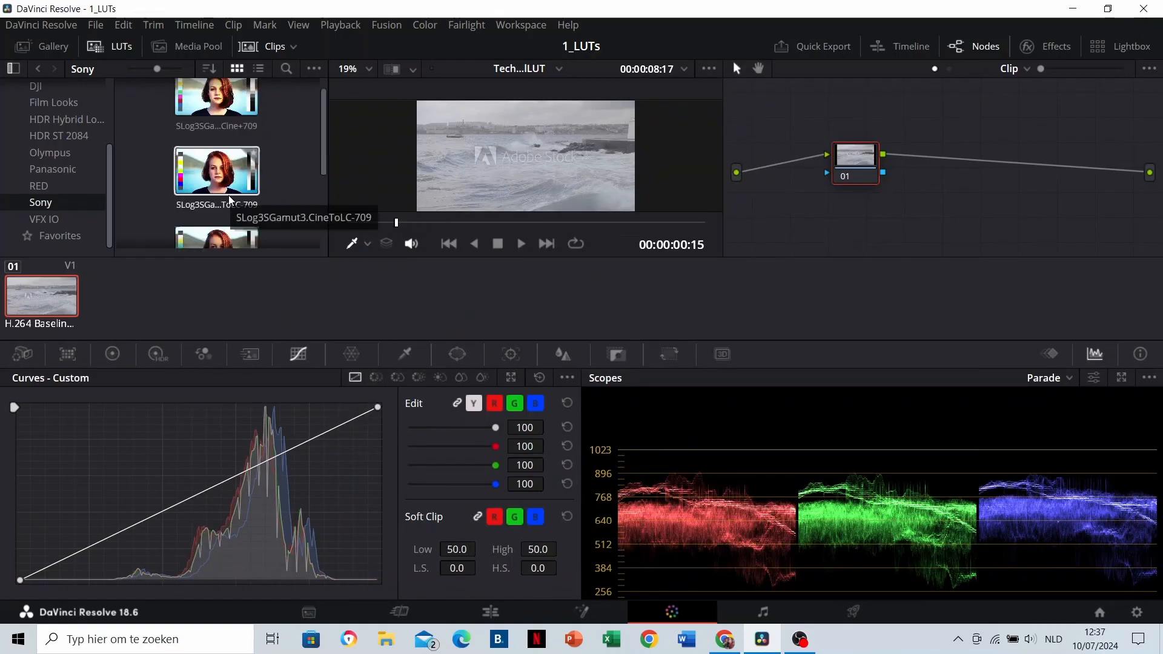
scroll(229, 199, up, 1)
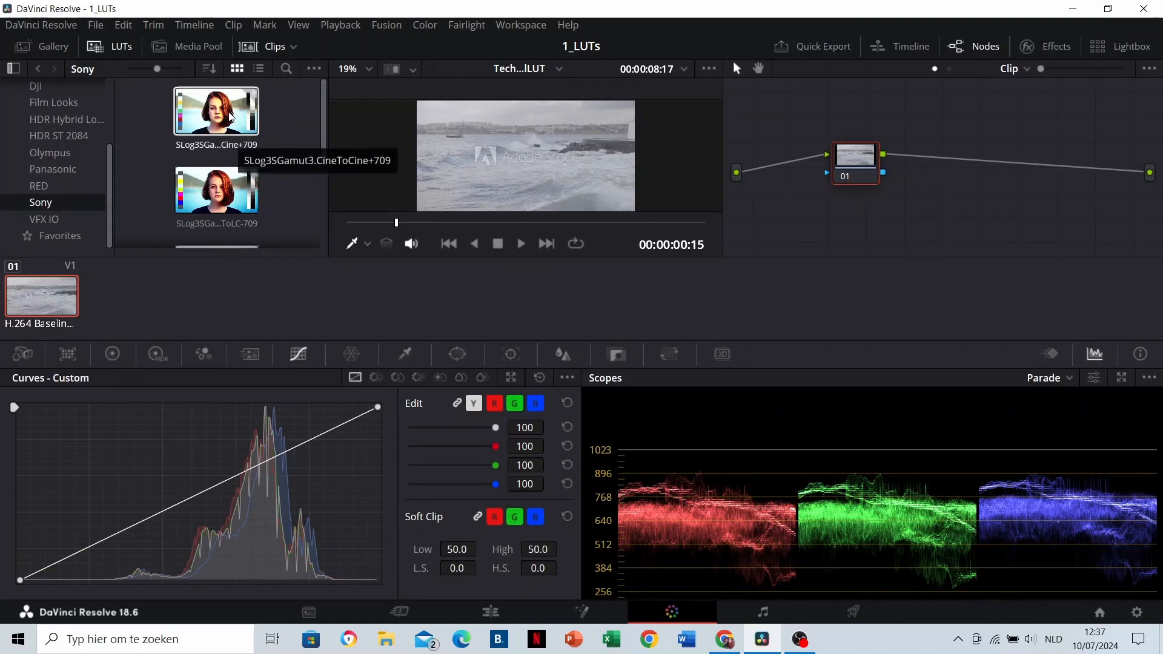
scroll(236, 151, down, 3)
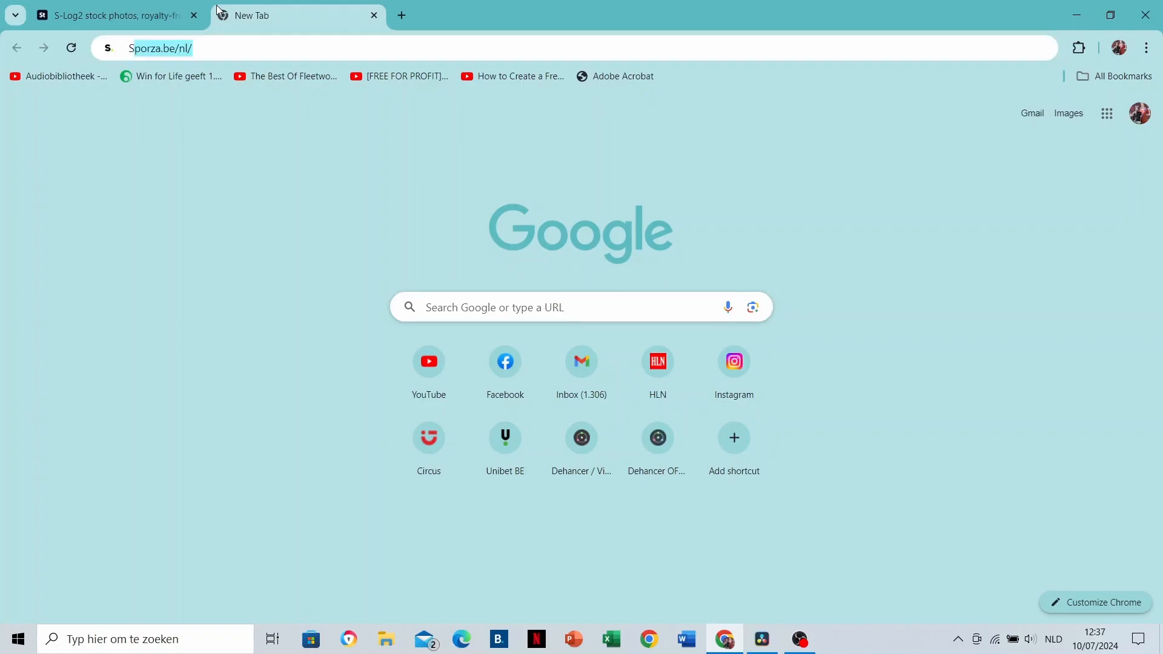
Search the web for sony LUTs in a new Chrome tab and open Sony's LUT Library page.
text(SONY)
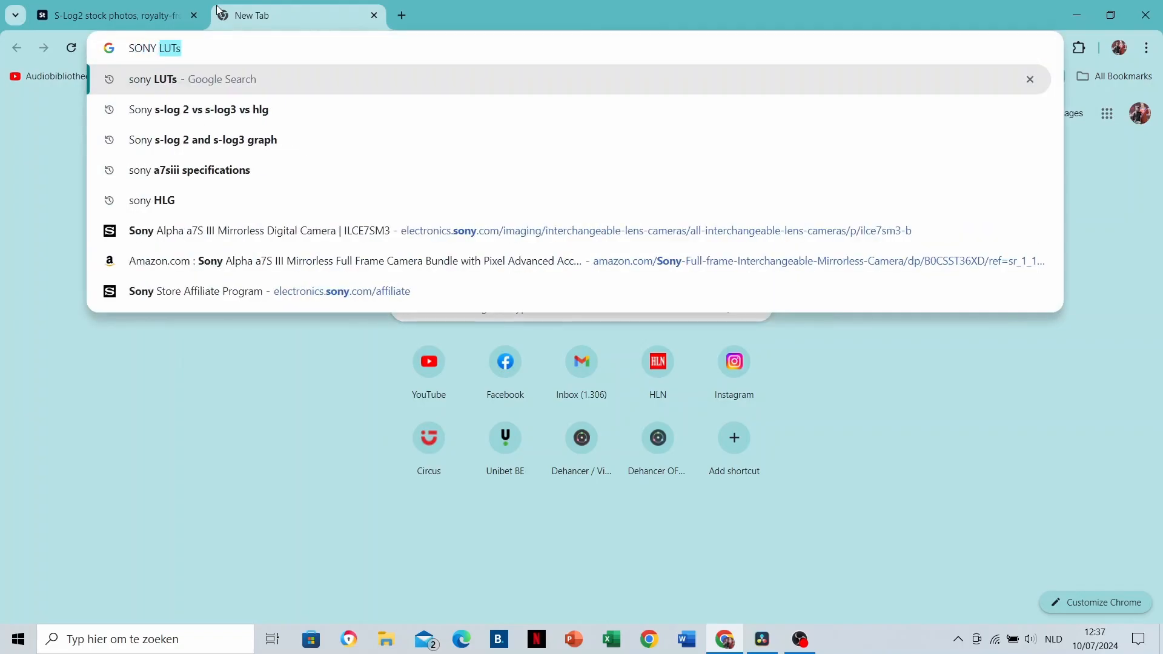
key(Return)
click(290, 256)
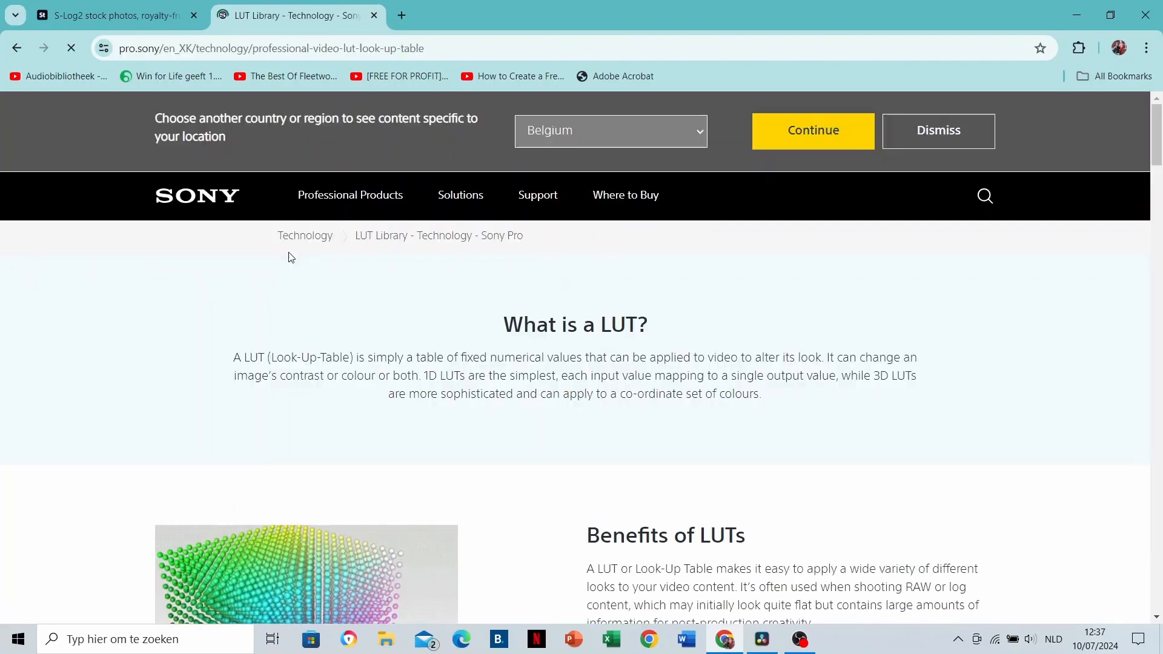
Find the Sony Look Profiles section on the LUT Library page and open its download page.
scroll(464, 257, down, 15)
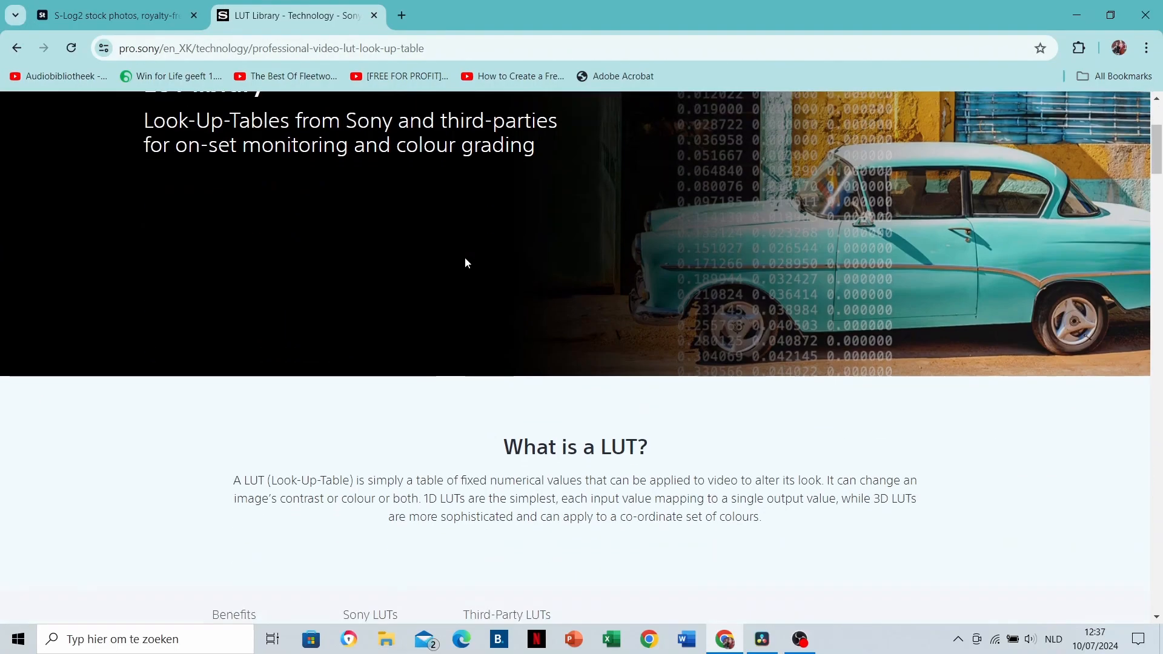
scroll(466, 258, down, 8)
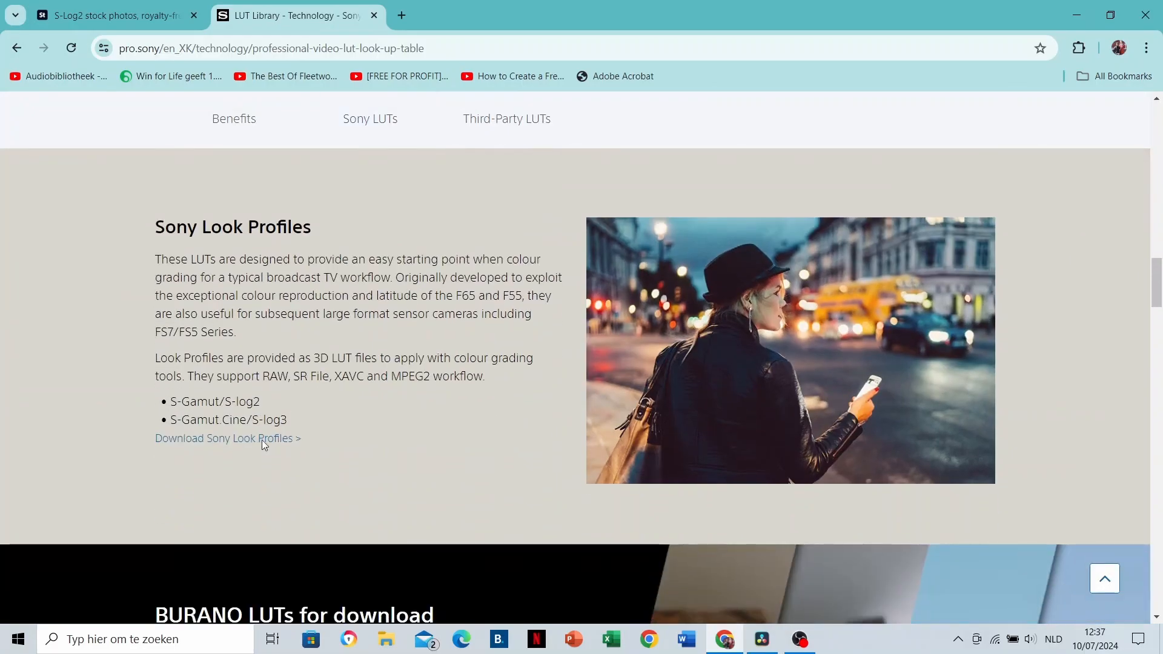
click(235, 440)
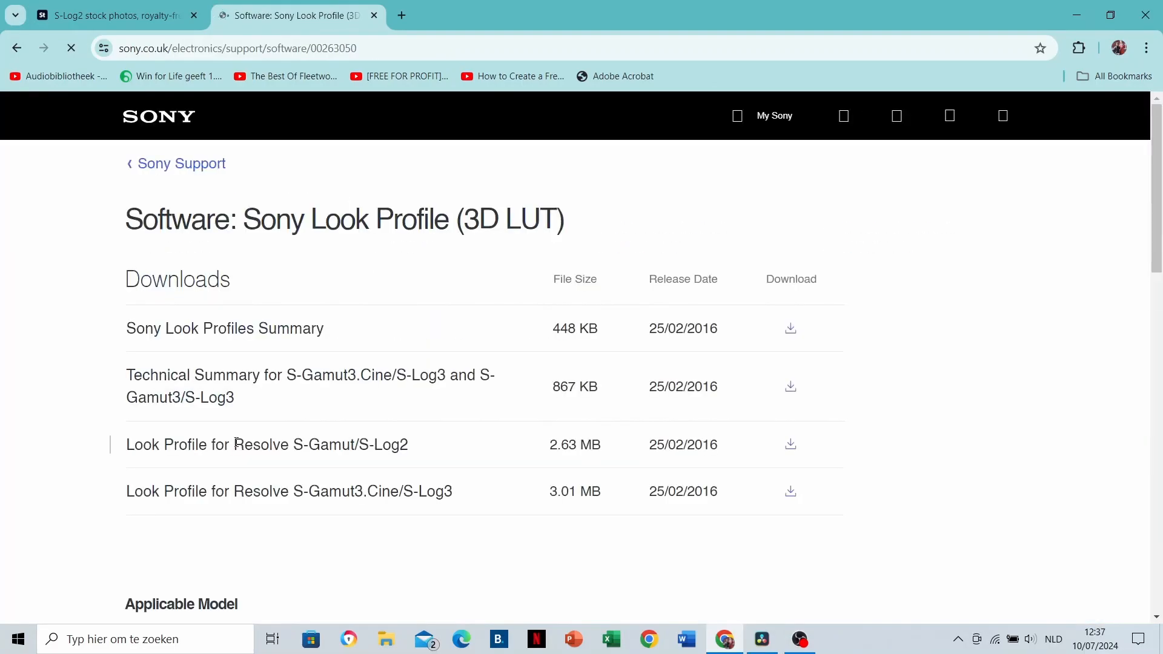
Download the Look Profile for Resolve S-Gamut/S-Log2, declining the feedback request and going through the entire EULA.
scroll(200, 479, down, 3)
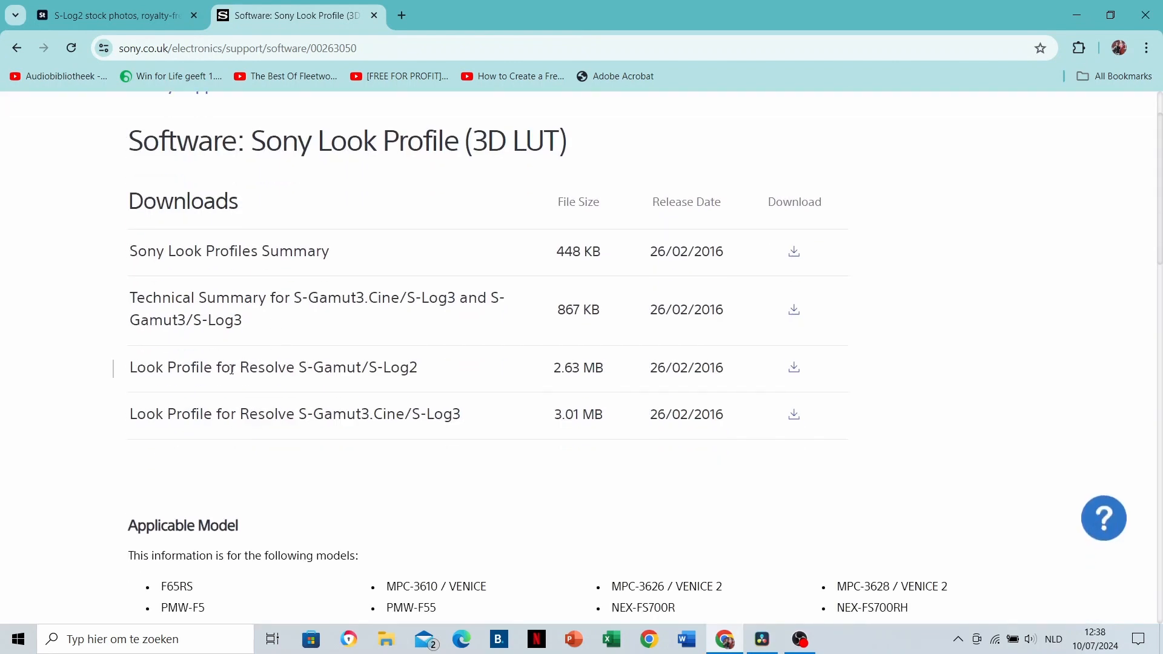
click(794, 369)
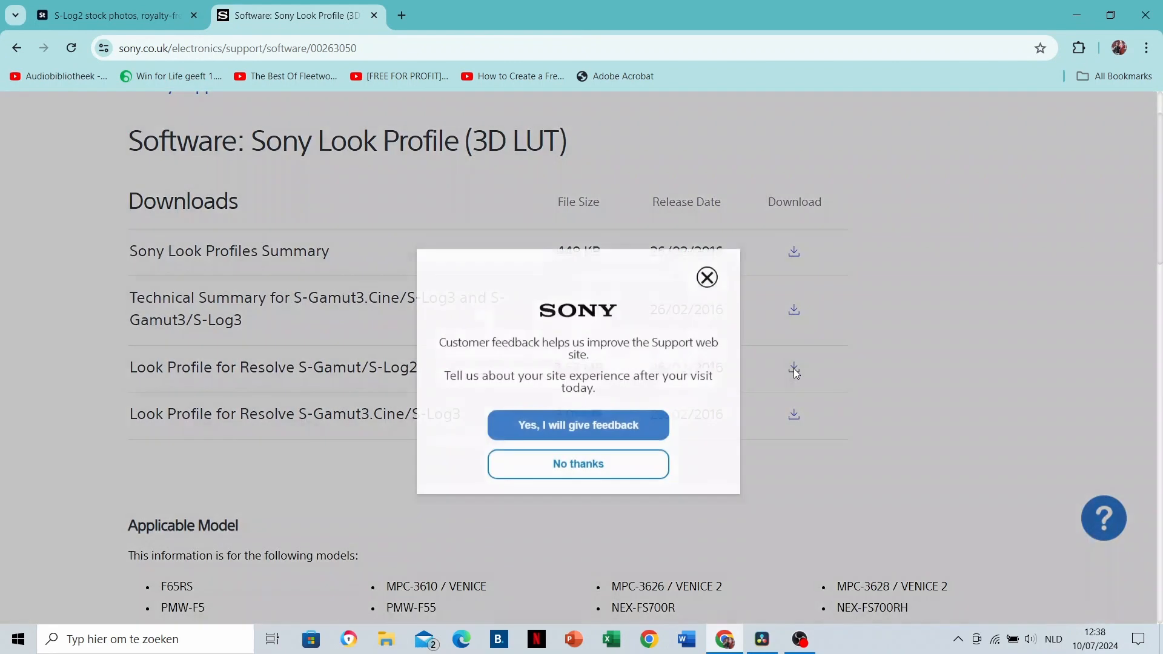
click(552, 462)
scroll(251, 430, down, 20)
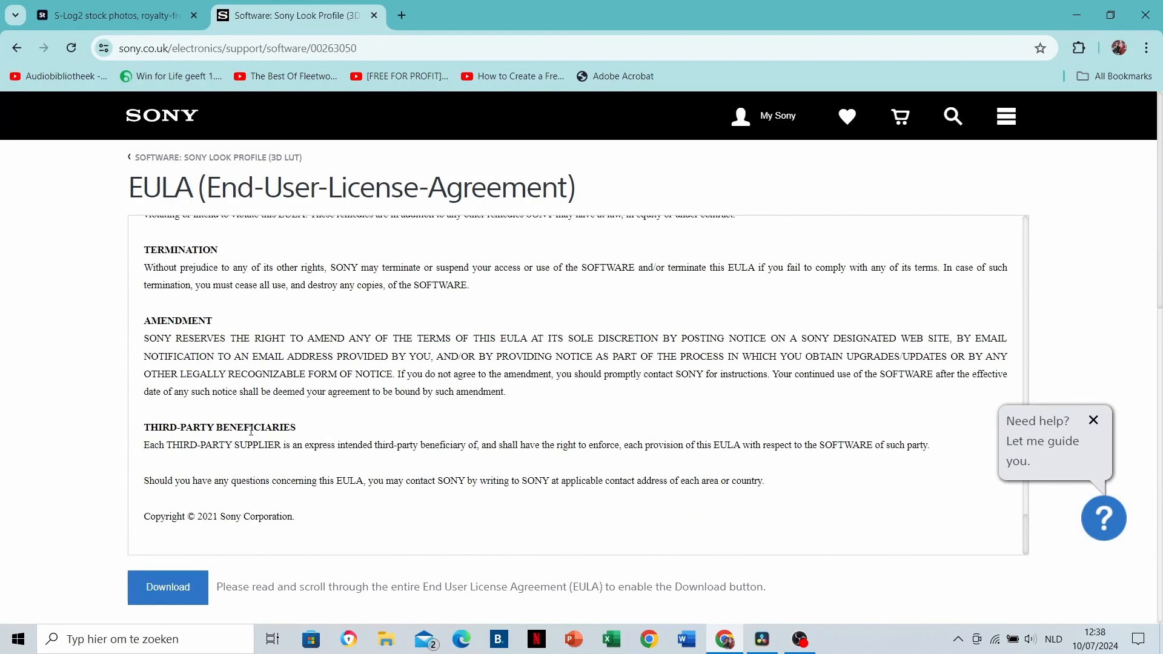
click(172, 585)
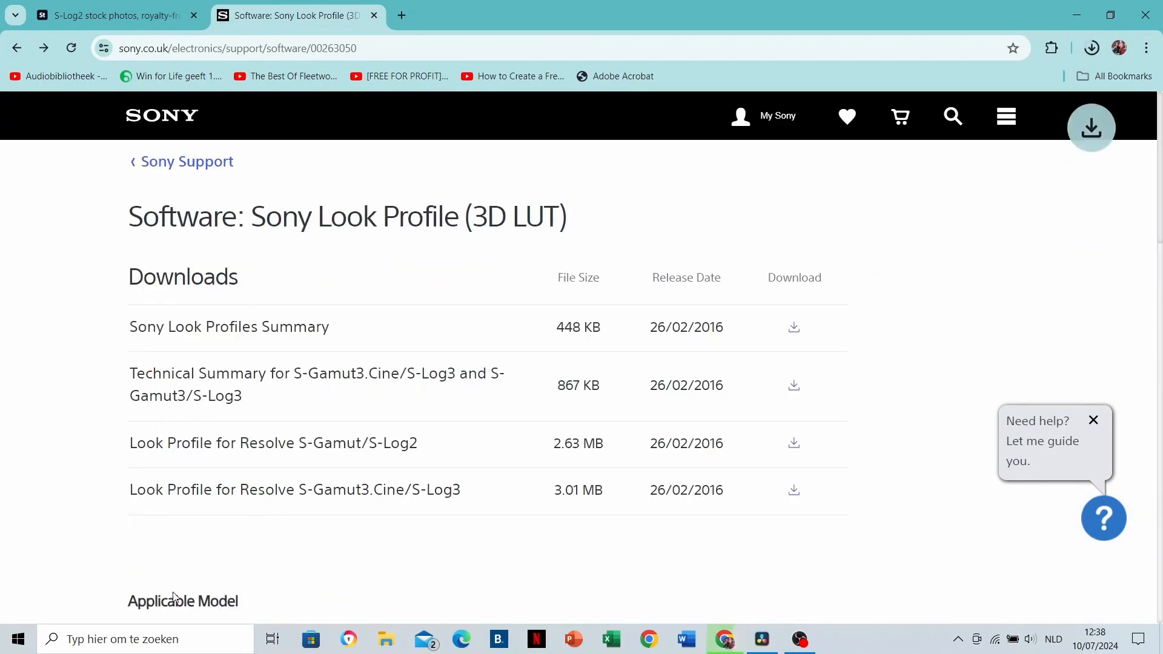
Extract the newly downloaded look profile archive within the Downloads folder in File Explorer.
click(387, 639)
click(139, 338)
click(270, 207)
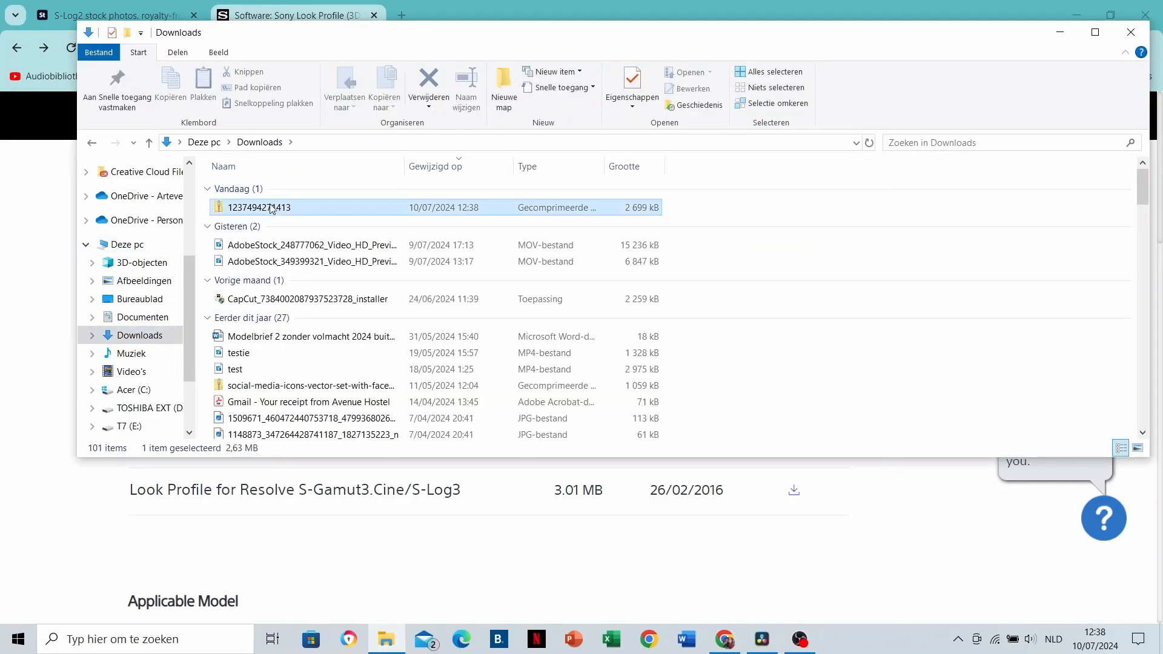
right_click(270, 204)
click(322, 289)
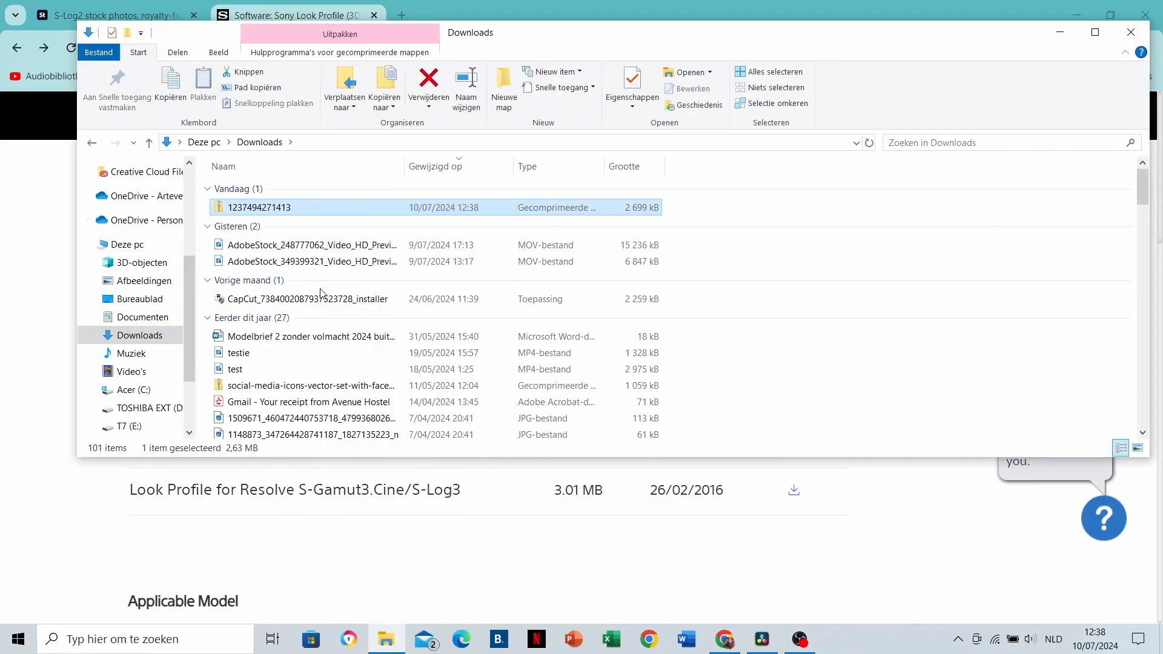
click(678, 475)
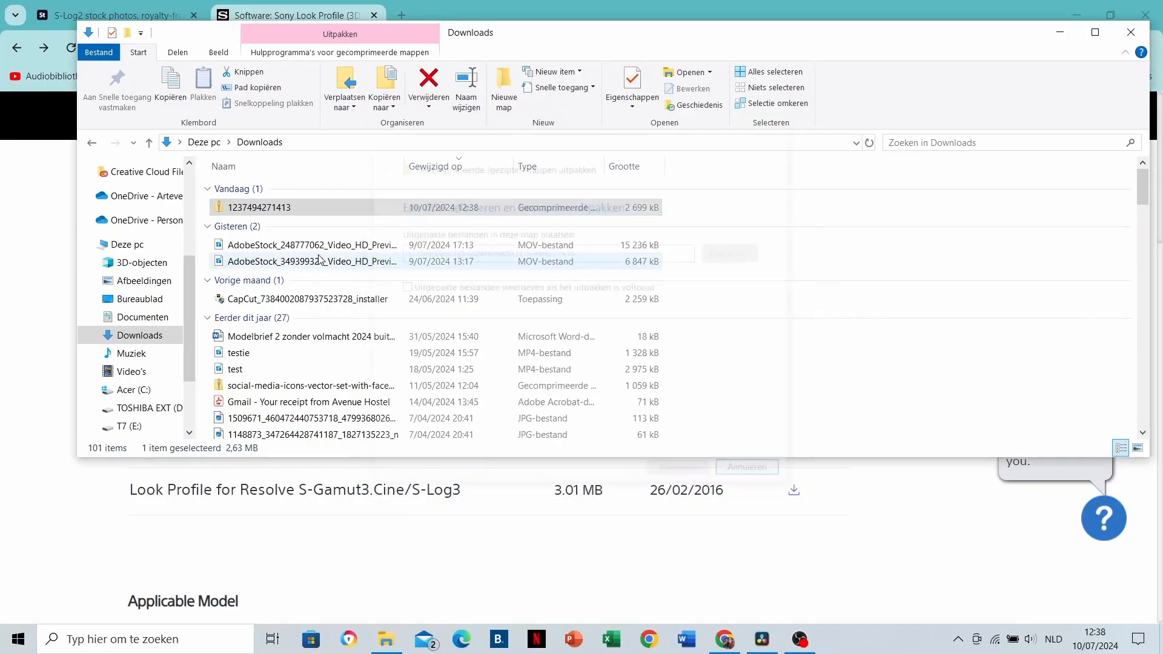
Open the extracted folder down to the inner Look_profile_for_resolve_S-Gamut_Slog2 folder and copy all four cube files.
double_click(284, 224)
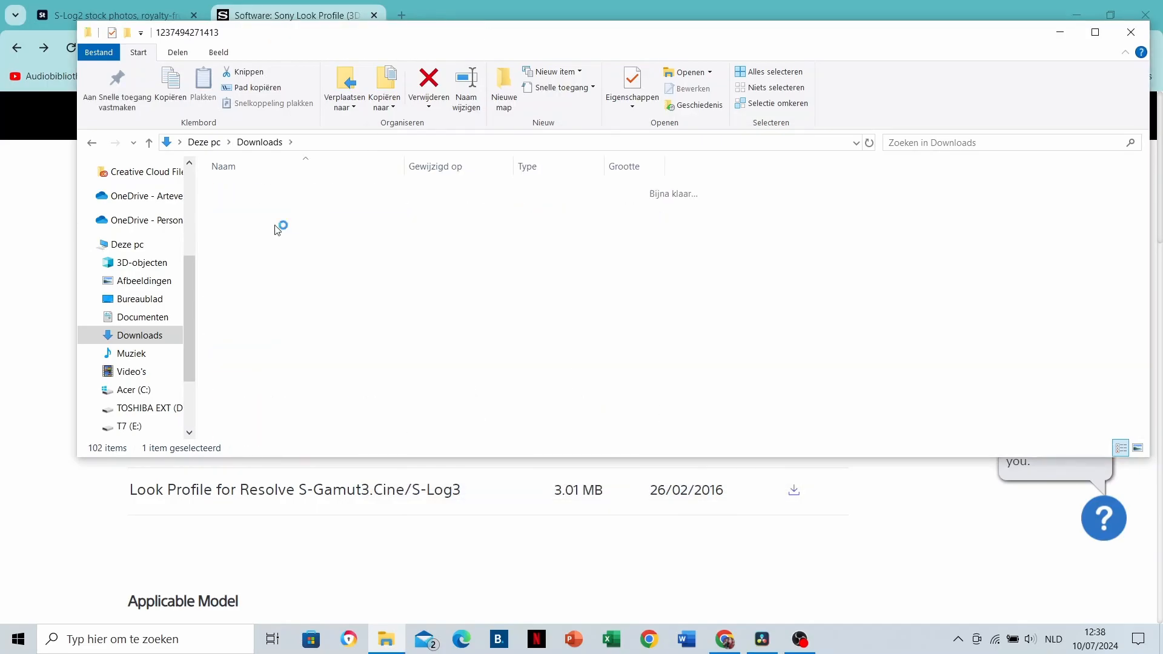
double_click(278, 189)
click(278, 192)
double_click(278, 190)
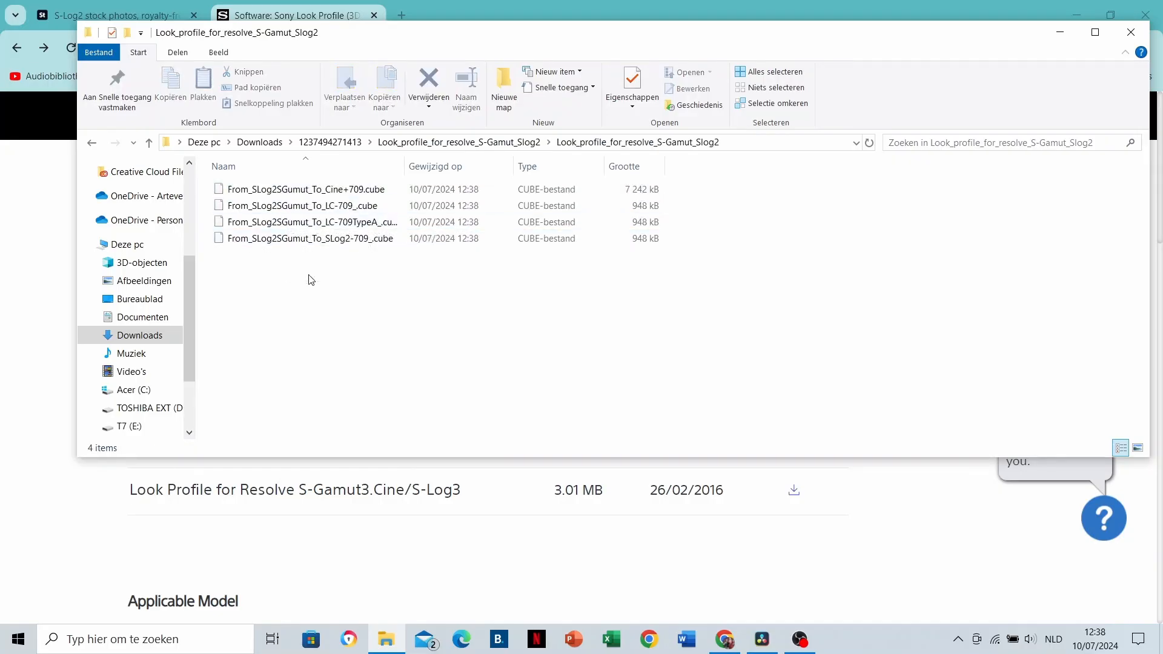
drag(303, 249, 274, 189)
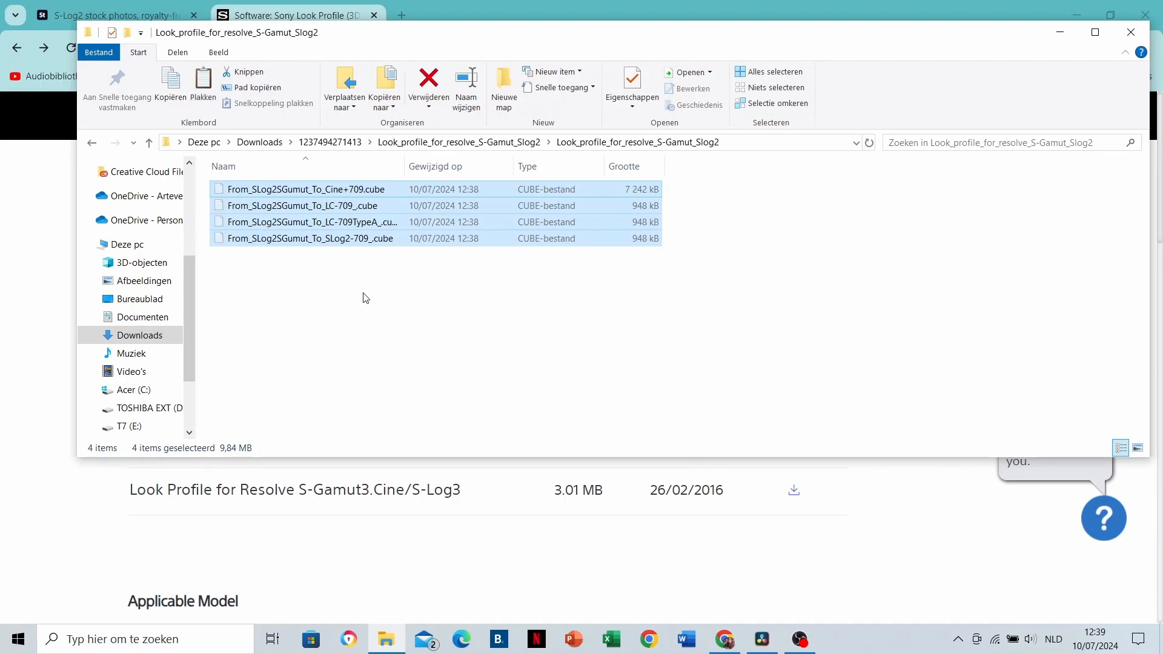
Switch to DaVinci Resolve and open the file location of the Sony LUT folder.
click(764, 649)
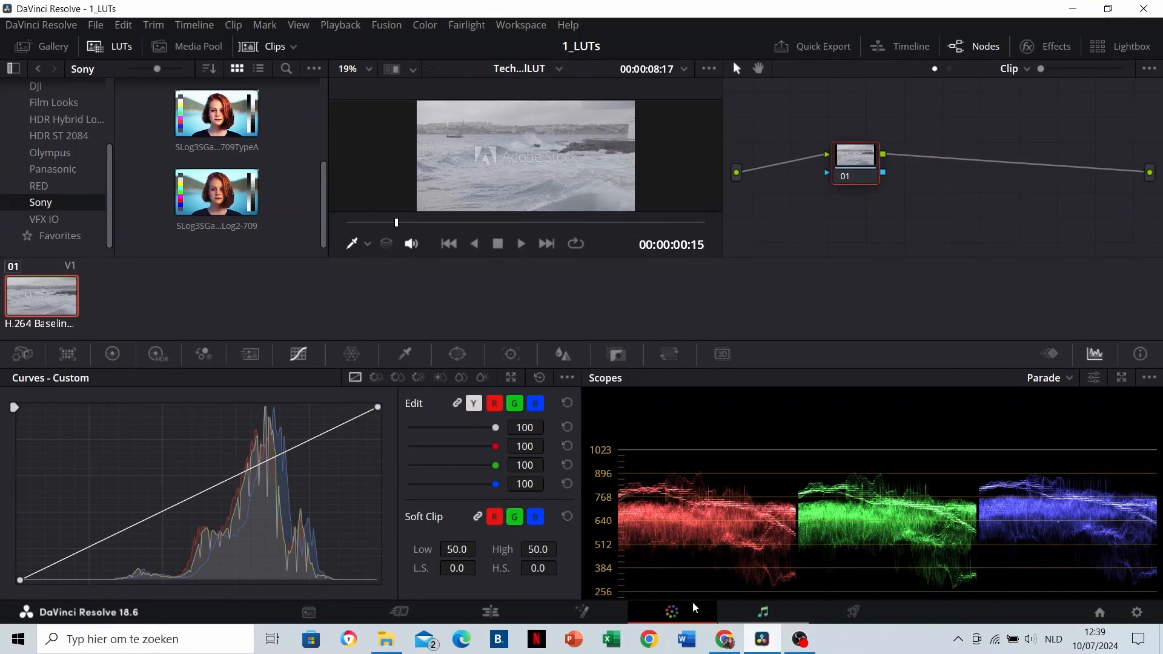
right_click(72, 207)
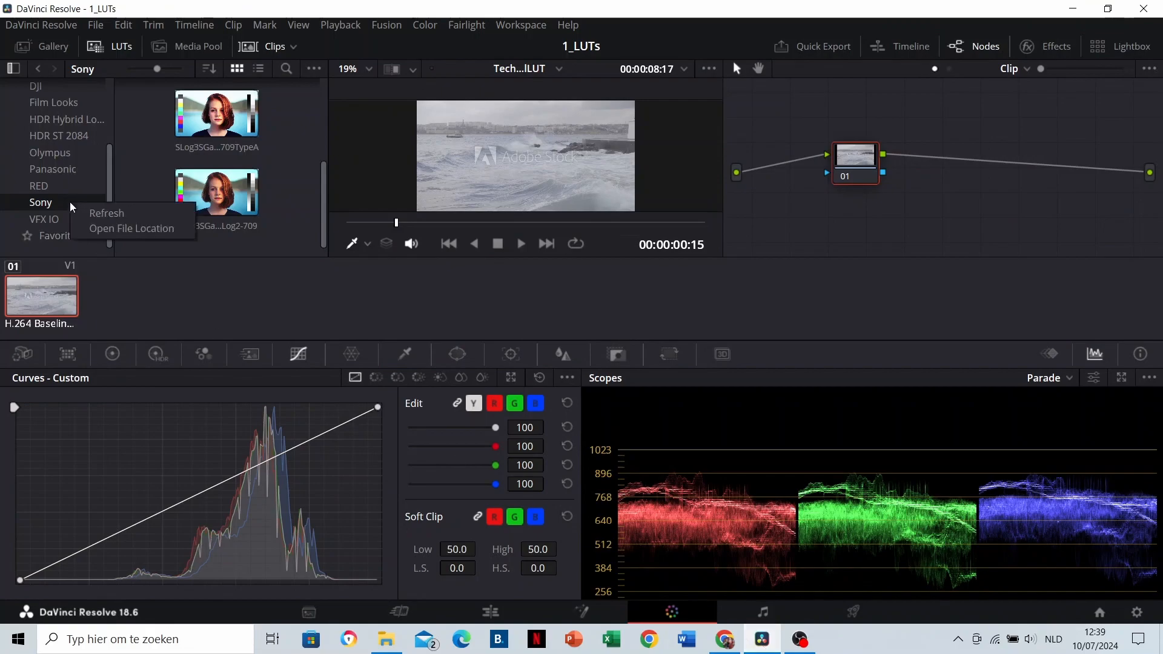
click(114, 230)
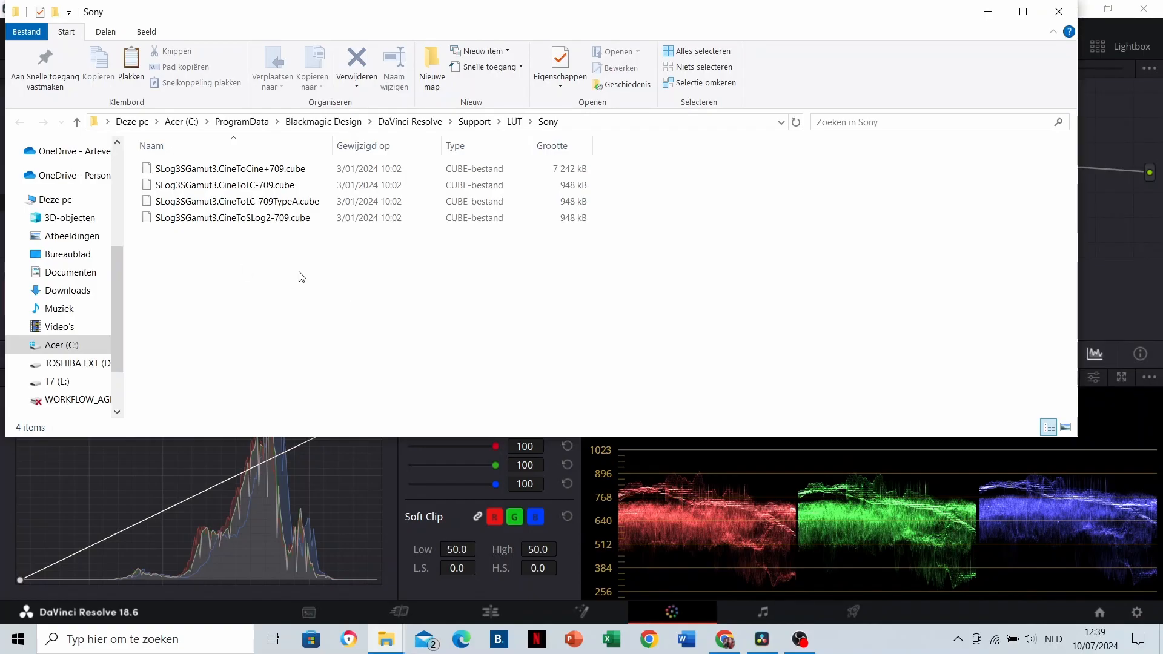
Create a new folder named SLog2 inside the Sony LUT folder.
right_click(214, 255)
mouse_move(309, 469)
click(438, 276)
text(SLog2)
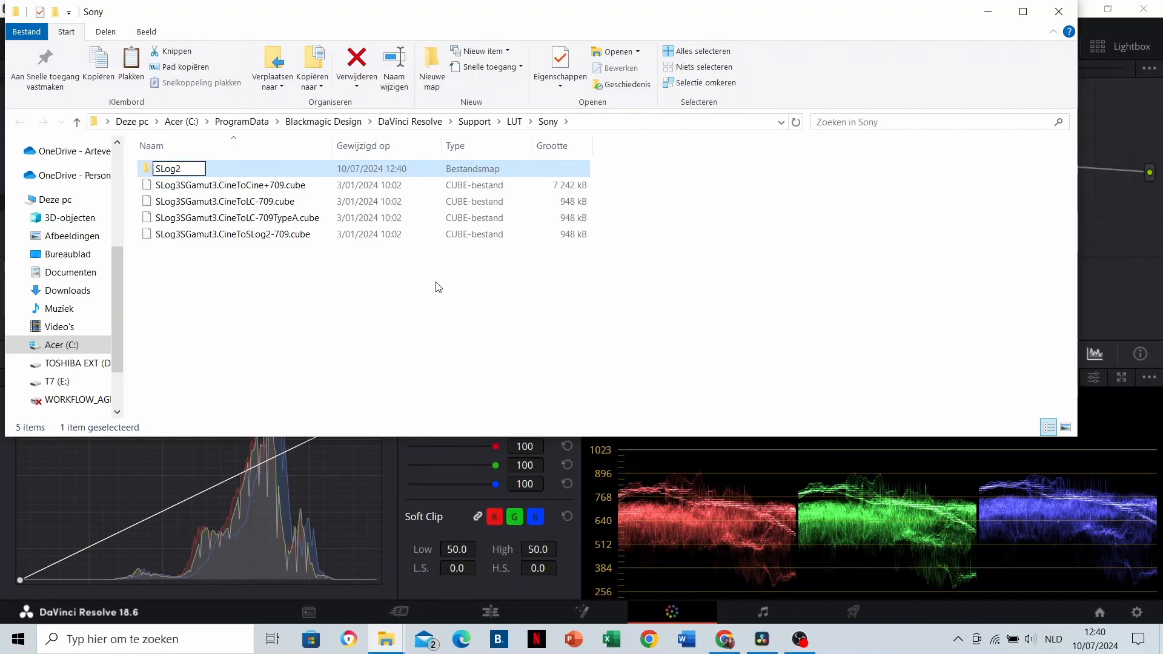
click(235, 290)
Paste the four copied From_SLog2SGumut cube files into the SLog2 folder.
click(191, 168)
double_click(191, 168)
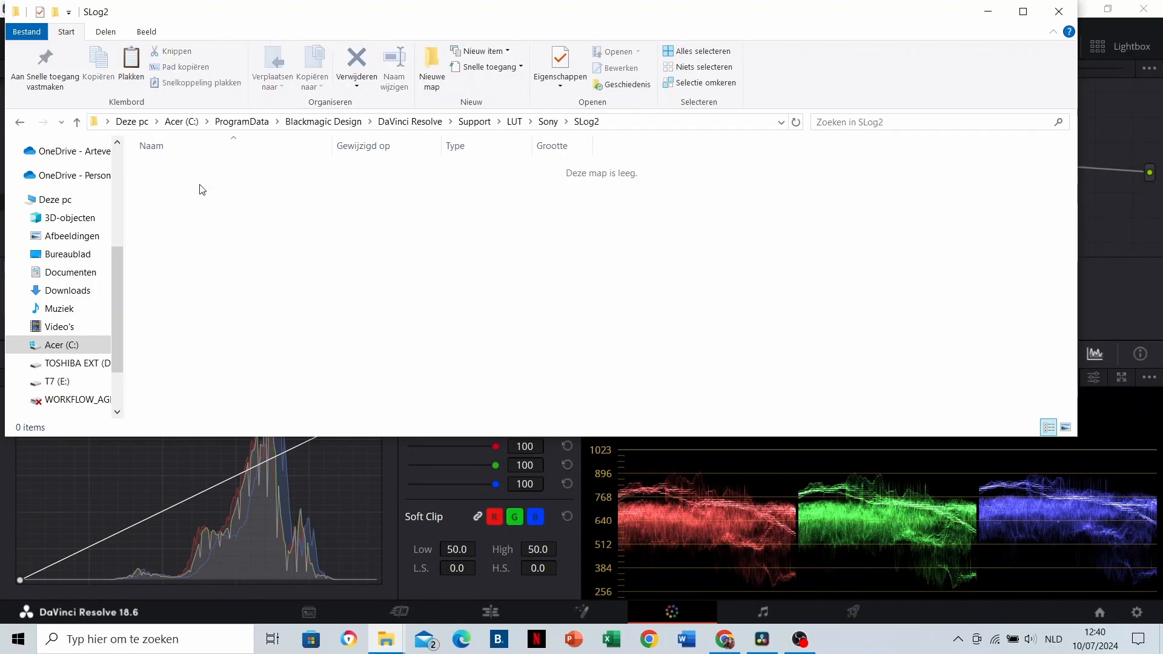
key(ctrl+v)
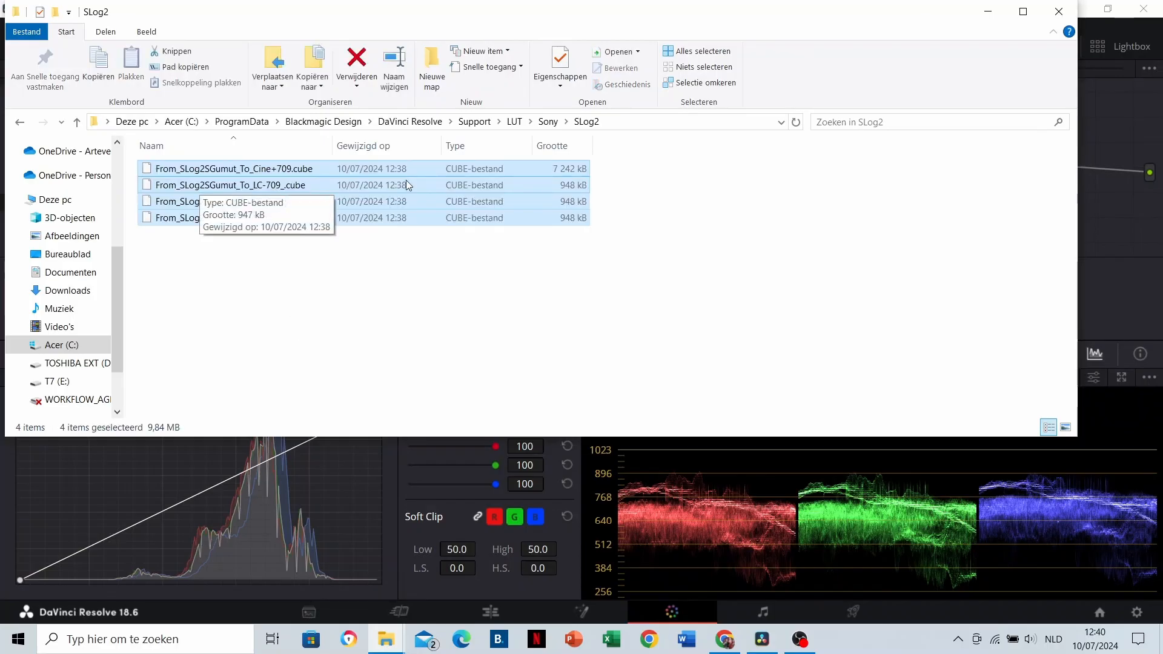
Return to the Sony LUT folder and create another folder named SLog3.
click(548, 122)
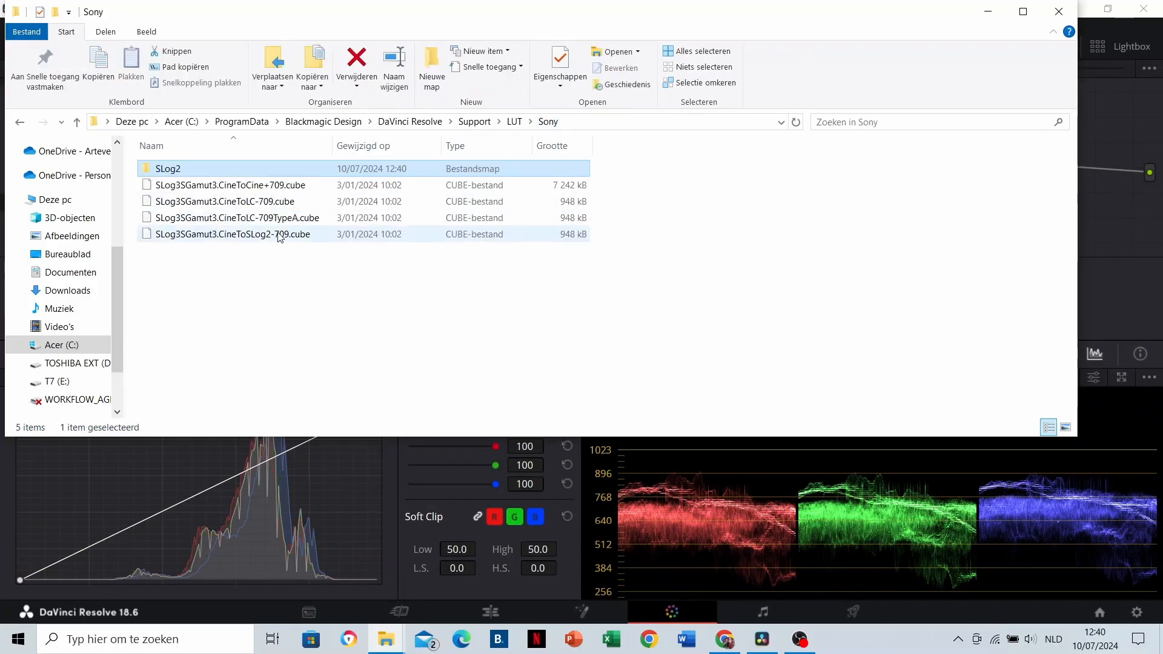
right_click(220, 279)
mouse_move(365, 518)
click(509, 322)
text(SLog3)
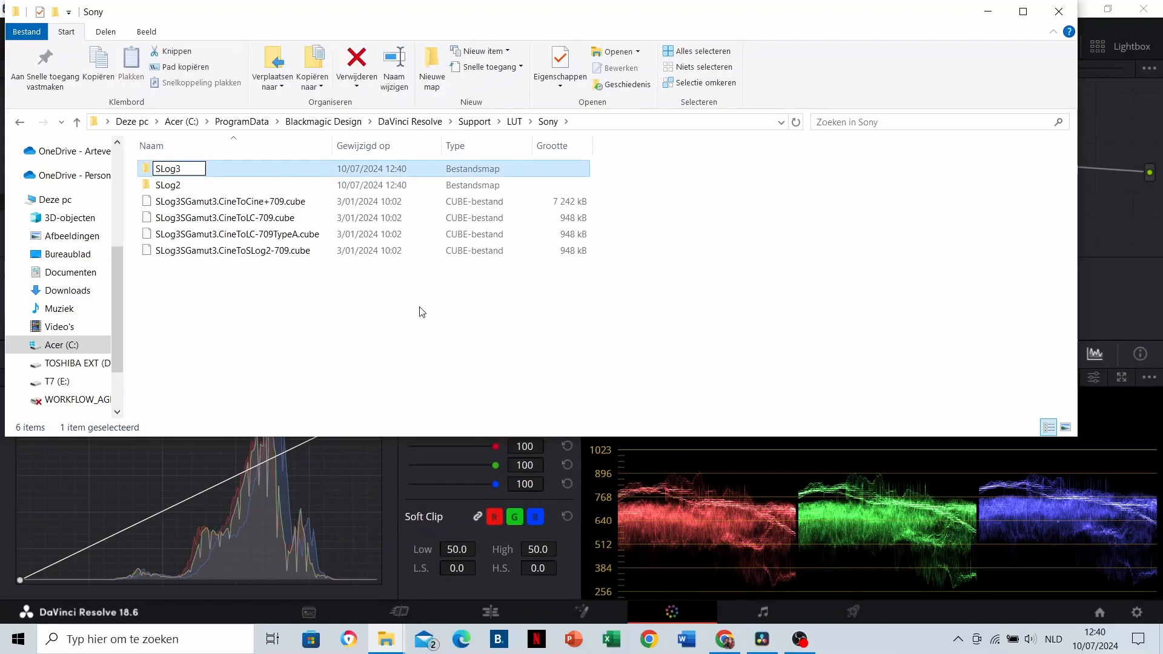
Move the four SLog3SGamut3.Cine cube files into the SLog3 folder, check the SLog2 folder and close File Explorer.
drag(340, 297, 198, 188)
double_click(184, 169)
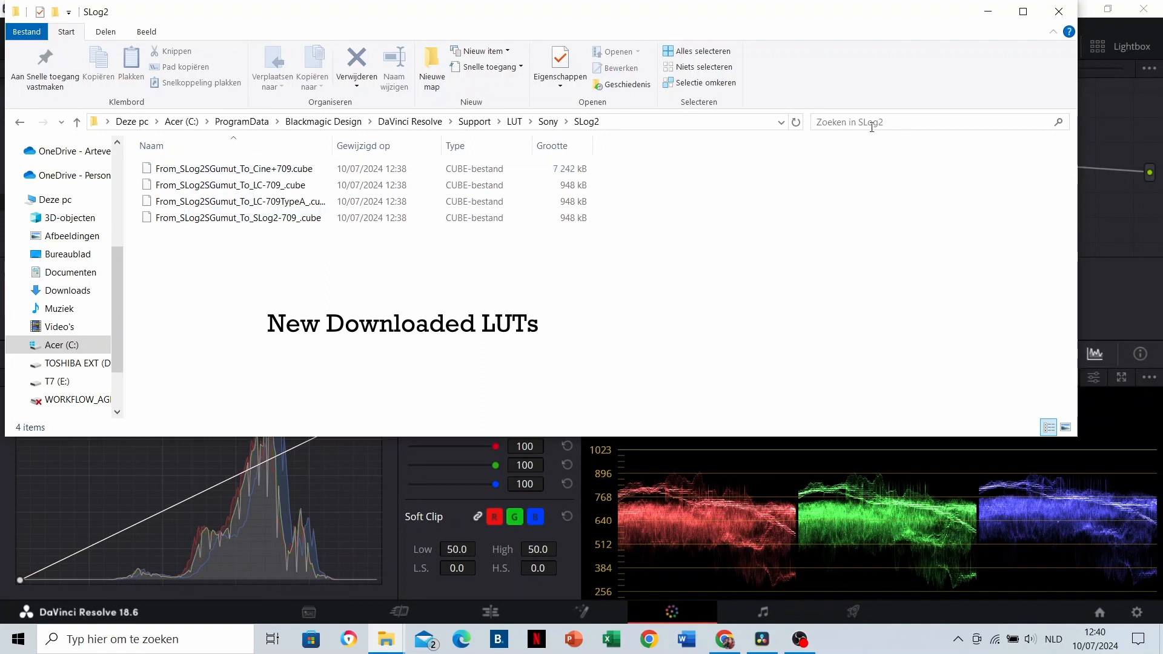
click(1058, 11)
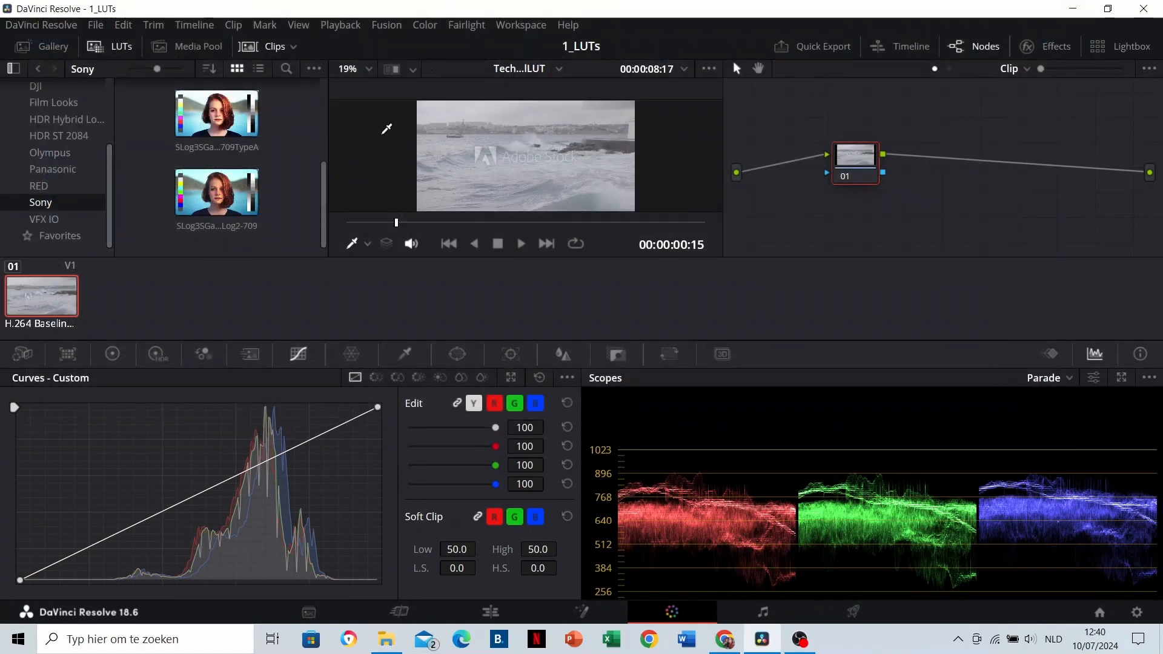
Refresh the Sony folder in Resolve's LUT browser.
right_click(290, 123)
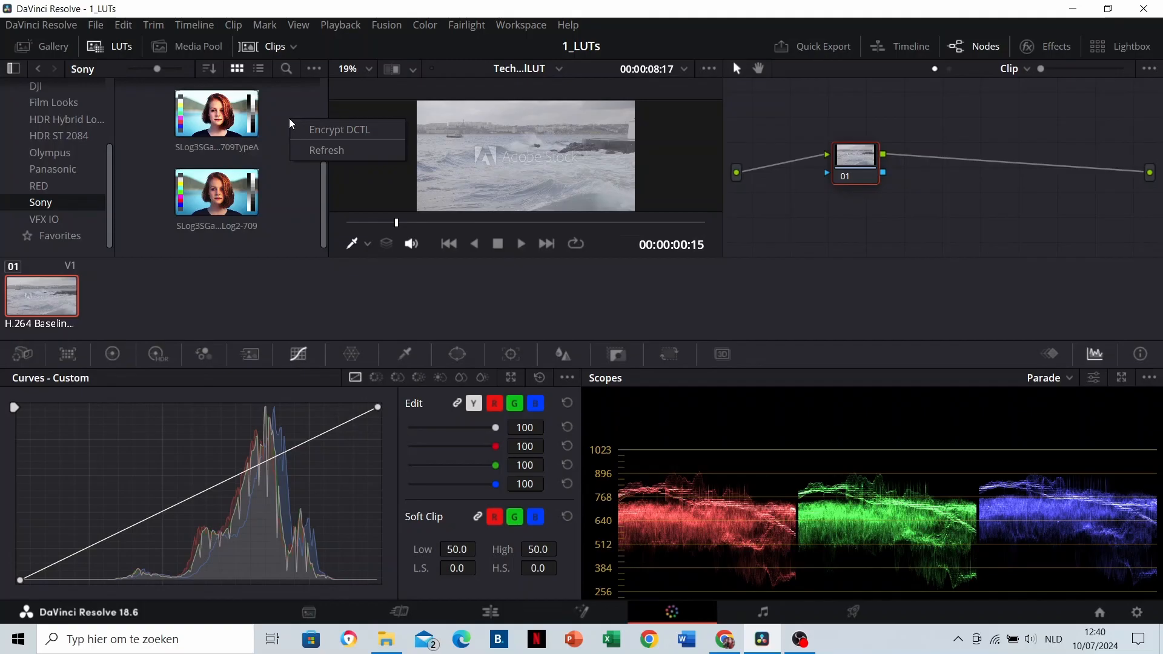
click(328, 152)
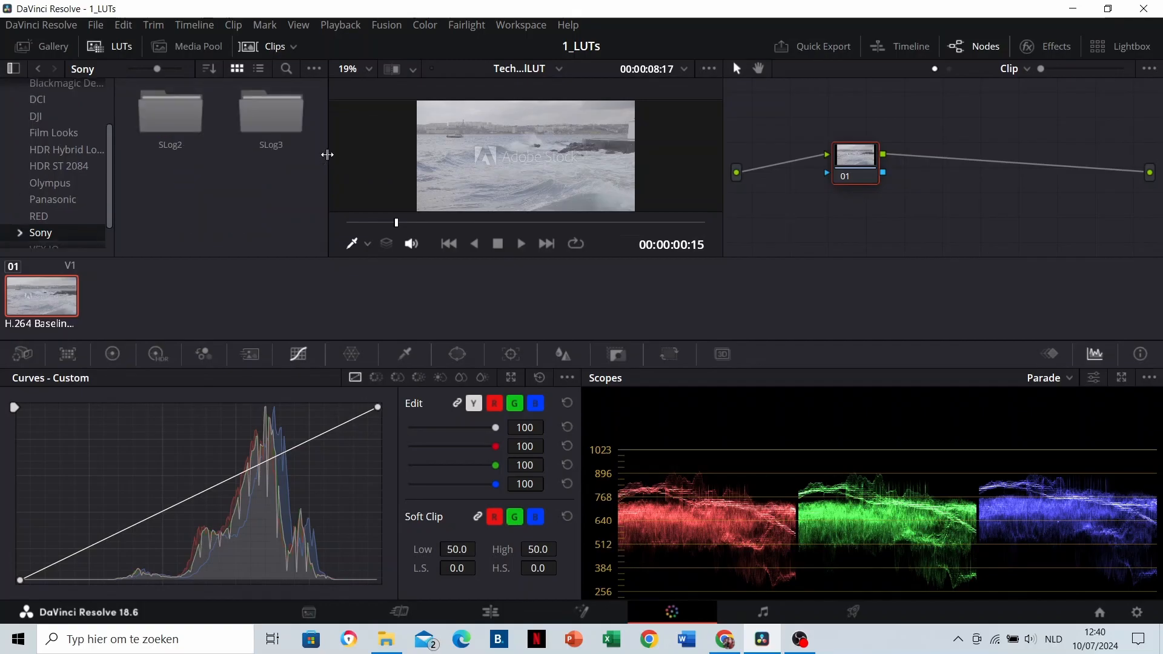
Open the Sony SLog2 folder and apply the From_SLog2SGumut_To_SLog2-709_ LUT to node 01.
scroll(59, 190, down, 1)
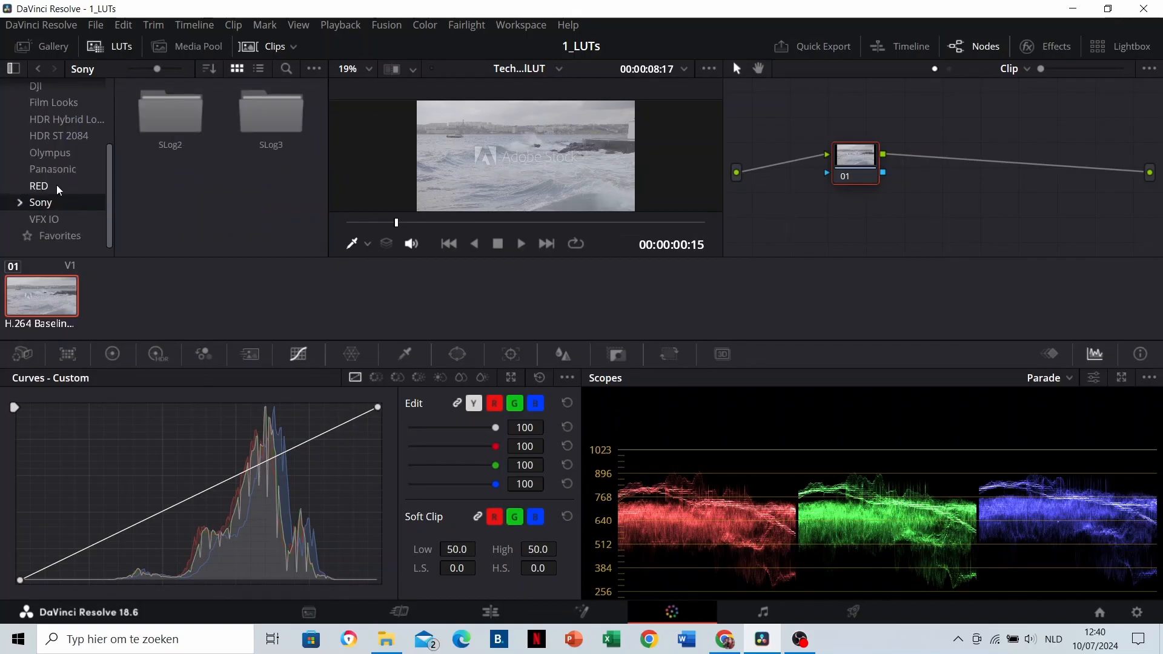
double_click(176, 145)
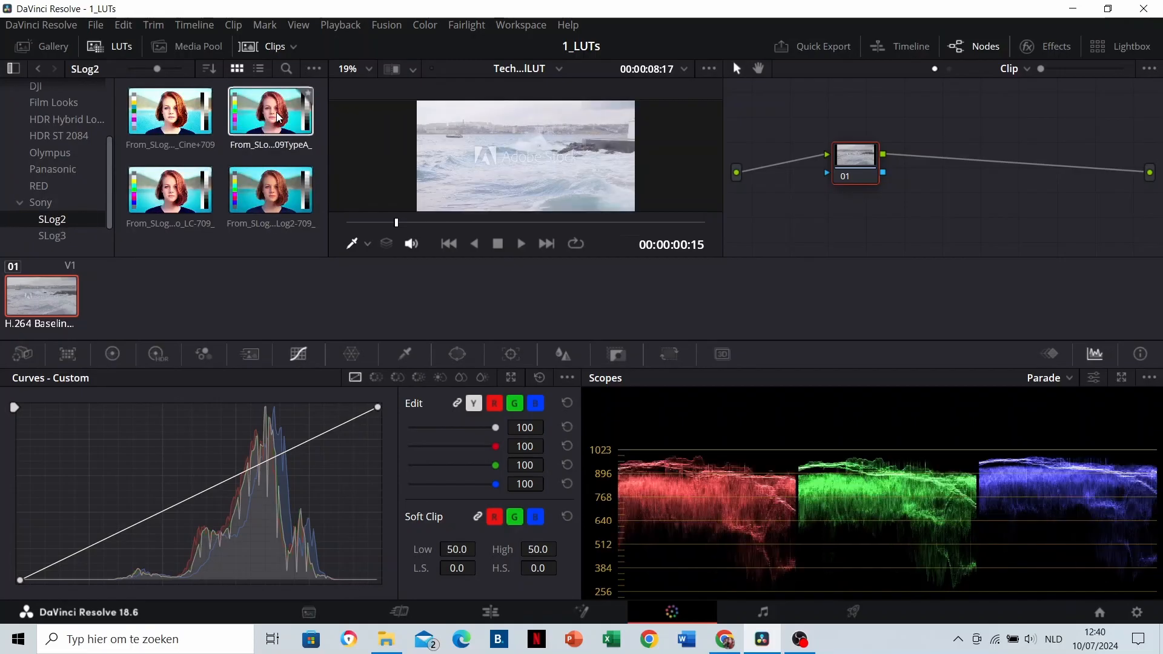
drag(267, 194, 855, 167)
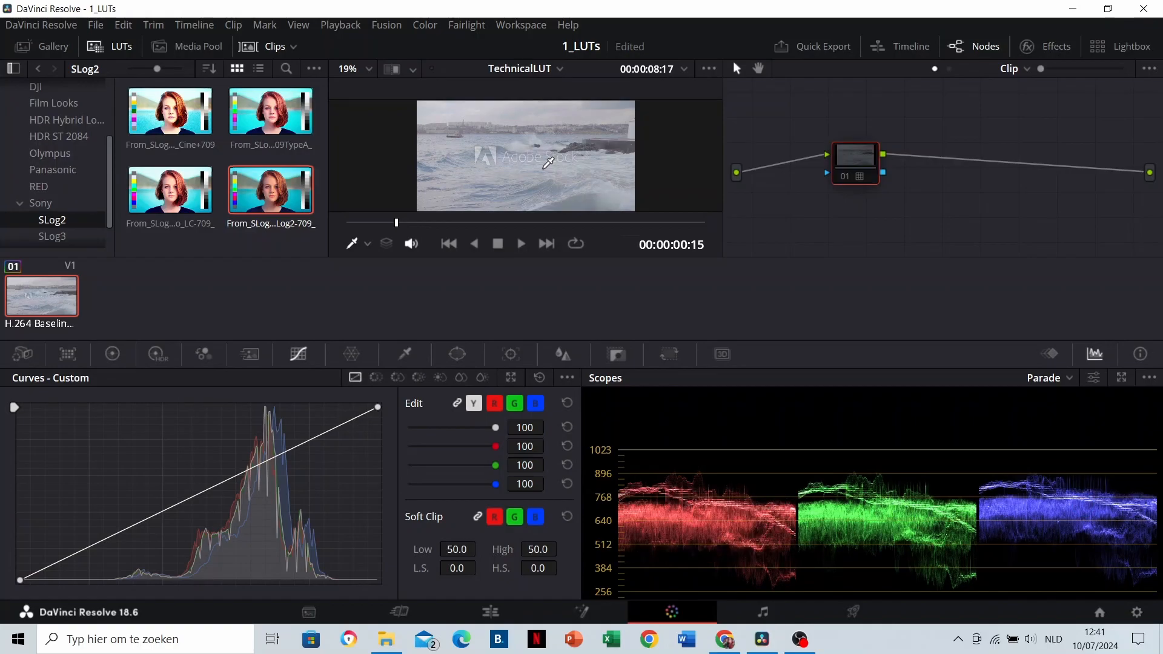
Reset the grade of node 01 and add a serial node after it.
right_click(845, 159)
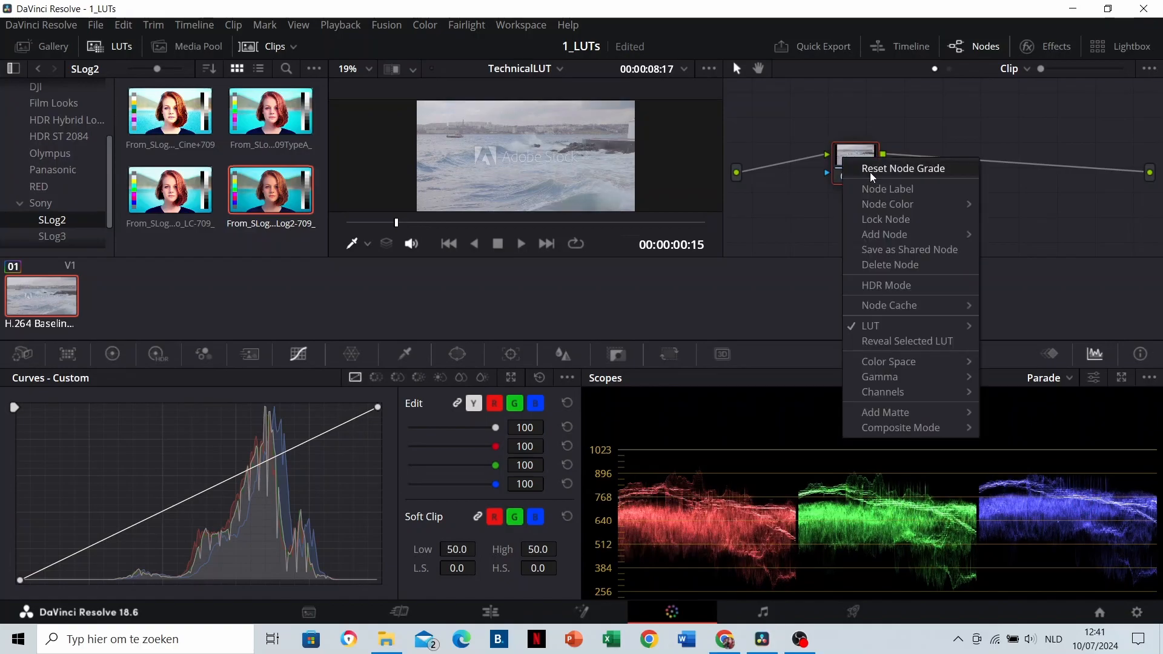
click(859, 161)
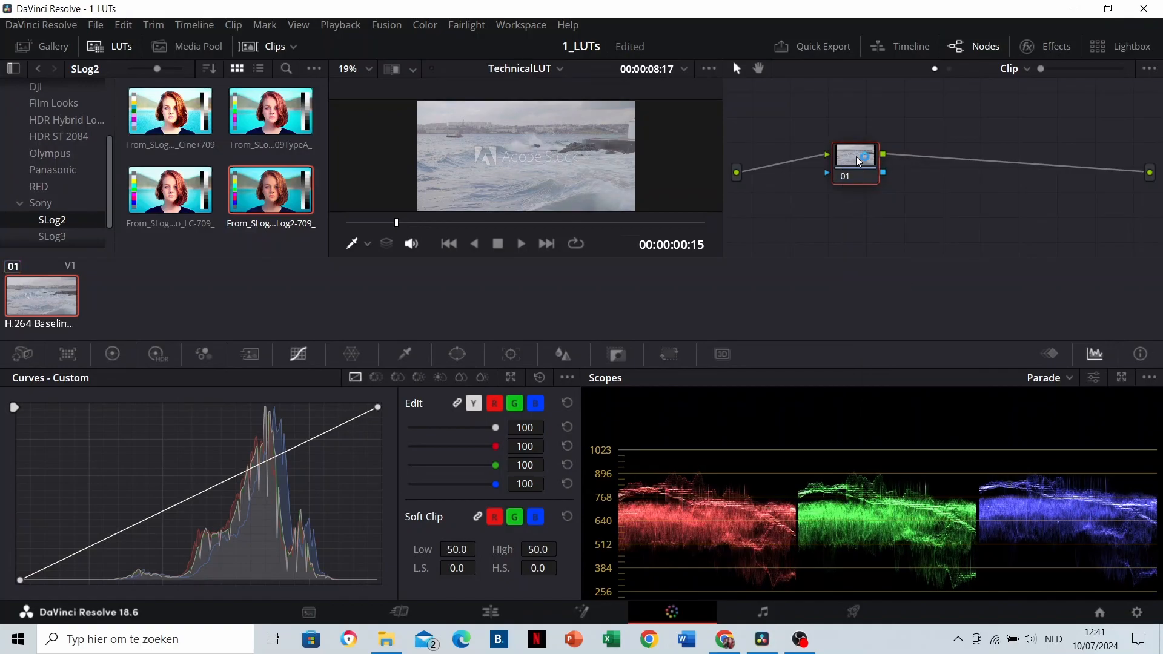
right_click(859, 161)
mouse_move(898, 234)
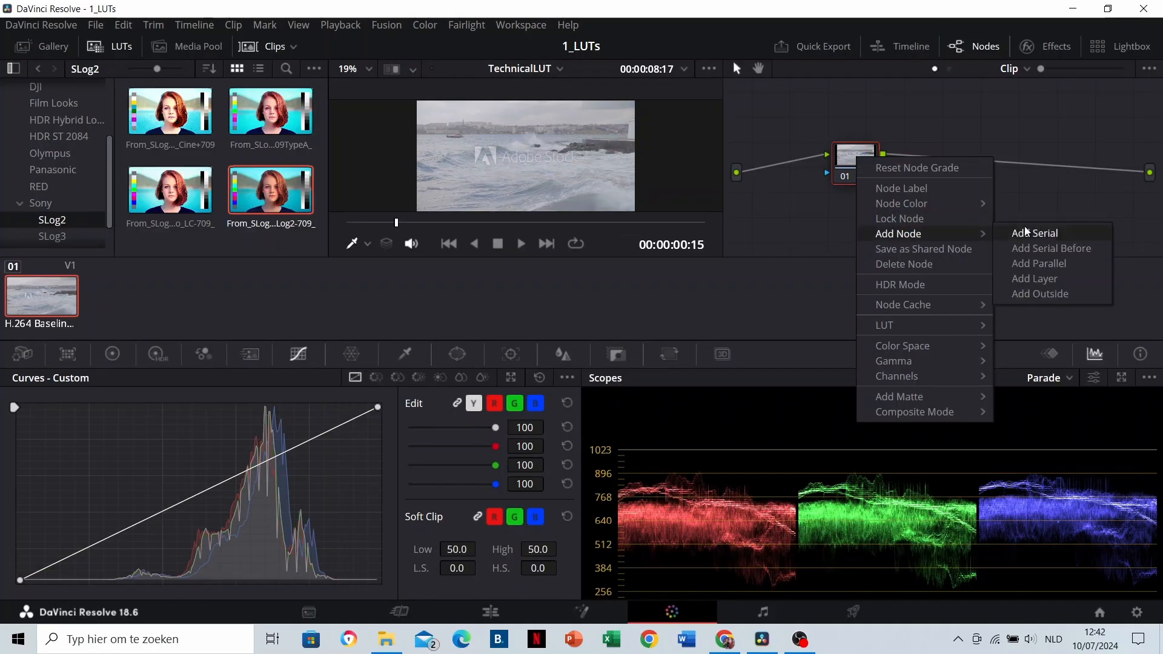
click(1057, 233)
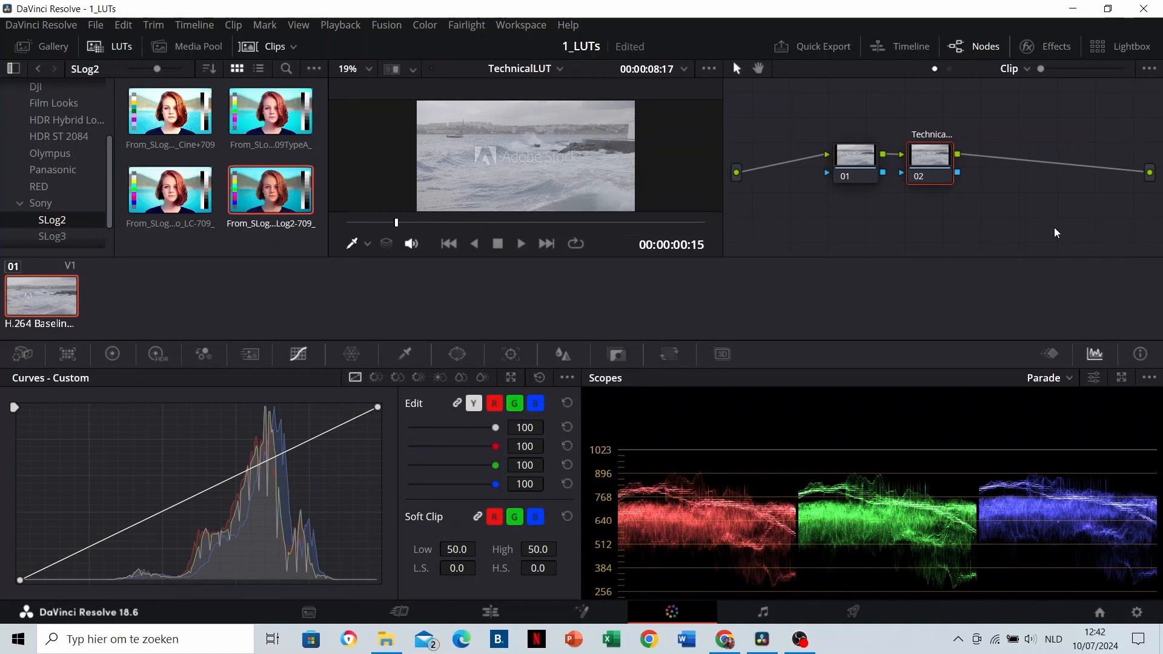
Apply the From_SLog2SGumut_To_SLog2-709_ LUT to node 02 and toggle the node off and on to compare the image.
drag(271, 190, 934, 162)
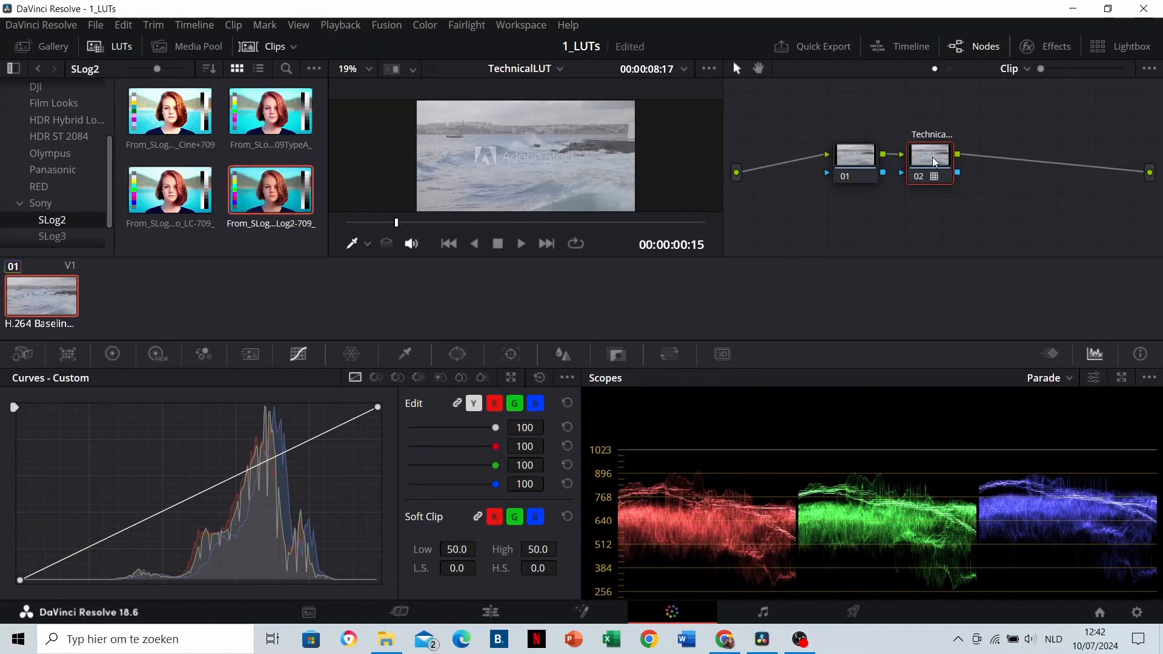
key(ctrl+d)
key(ctrl+d)
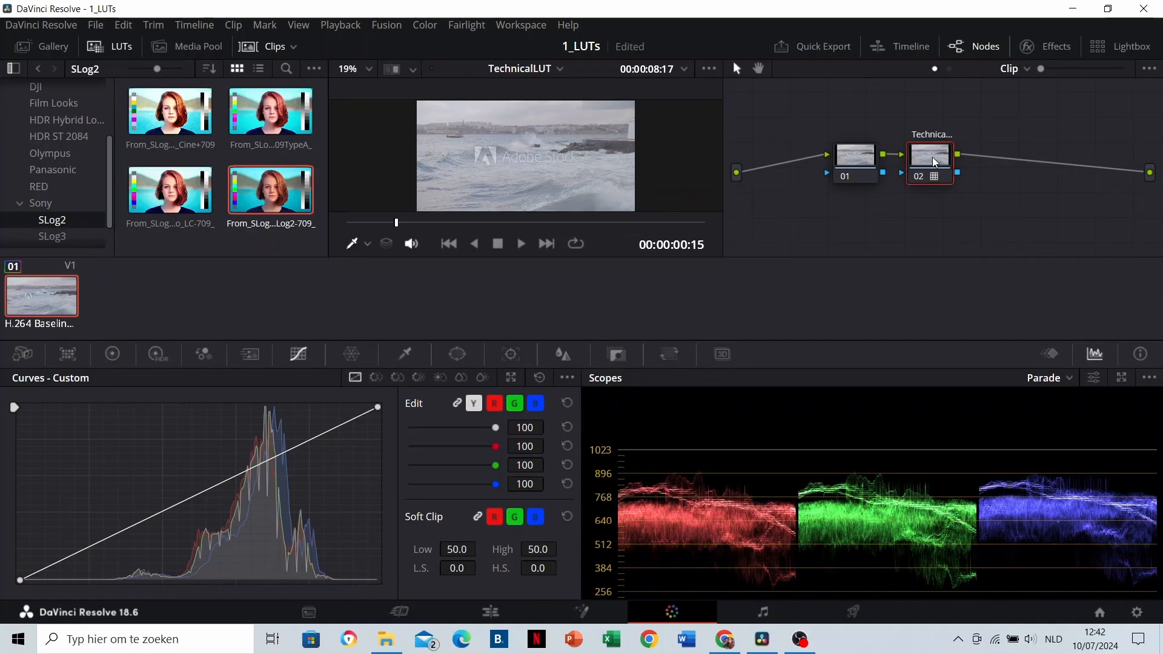
key(ctrl+d)
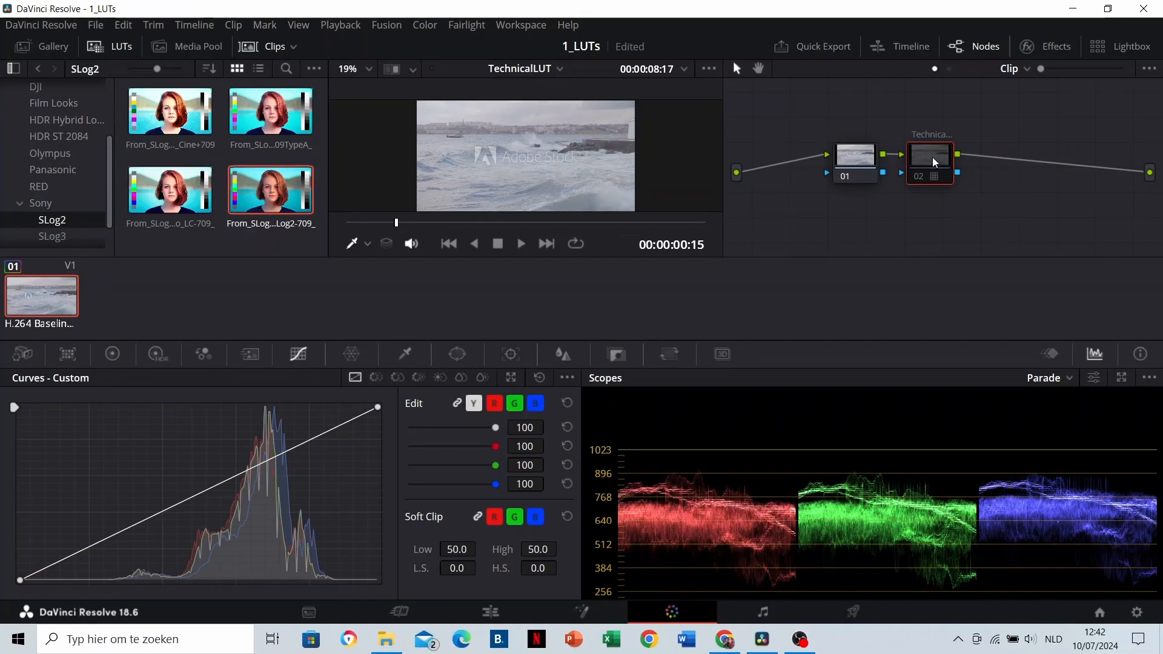
key(ctrl+d)
Play part of clip 02 and apply the From_SLog2SGumut_To_SLog2-709_ LUT to its node 02.
scroll(579, 216, up, 6)
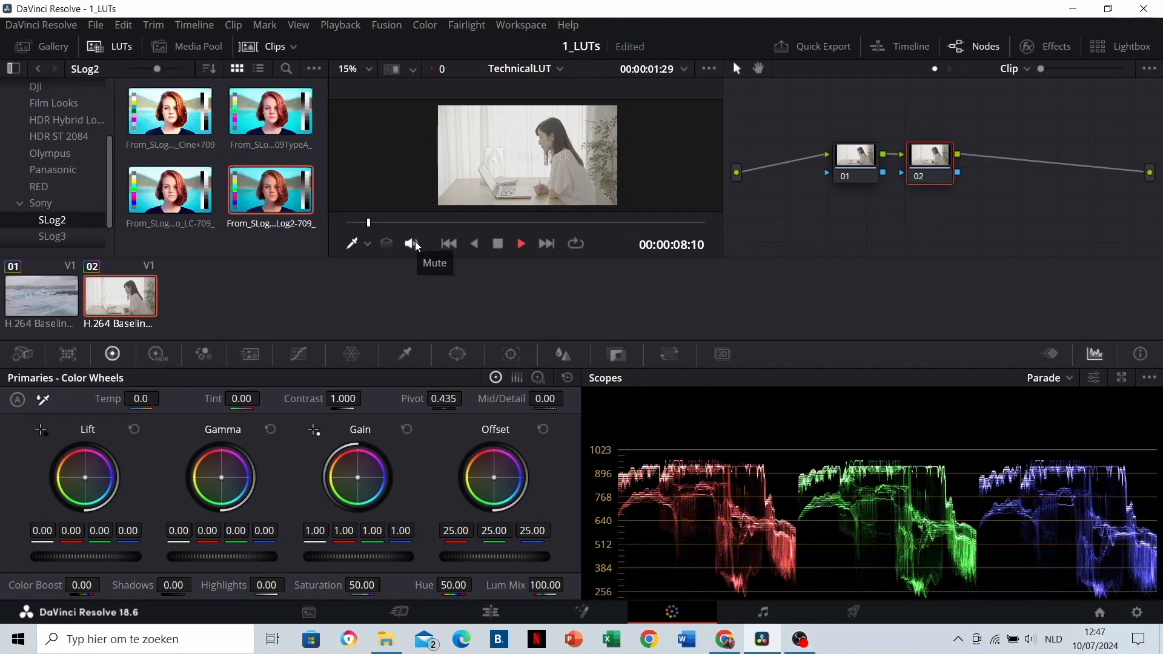
key(space)
key(space)
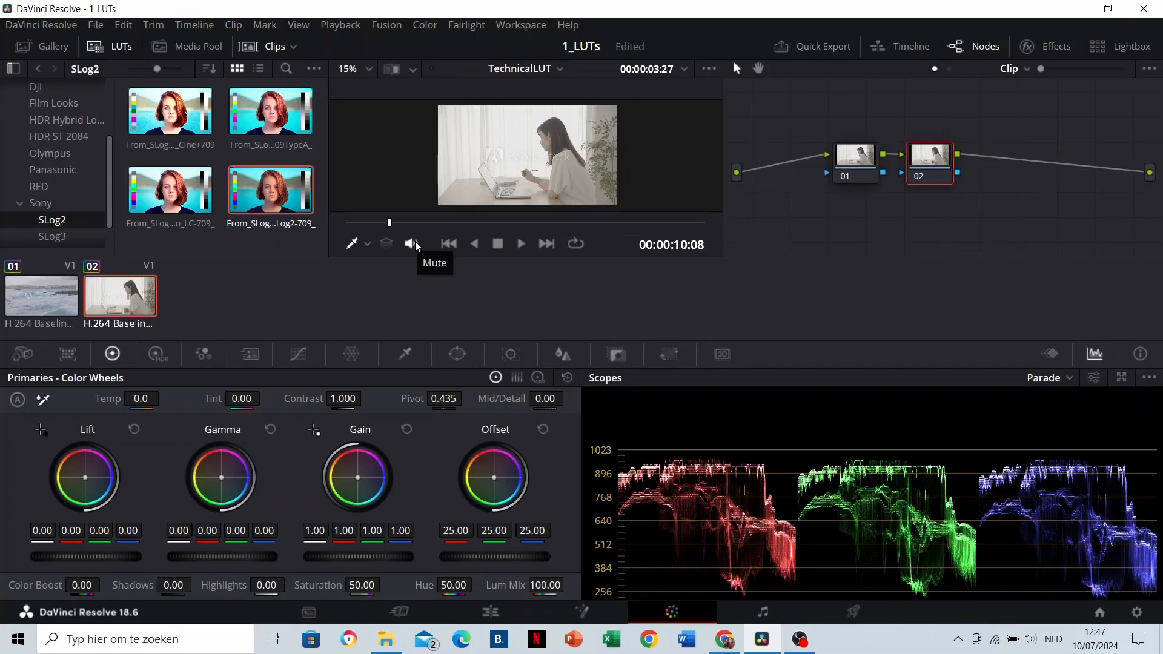
drag(272, 193, 940, 161)
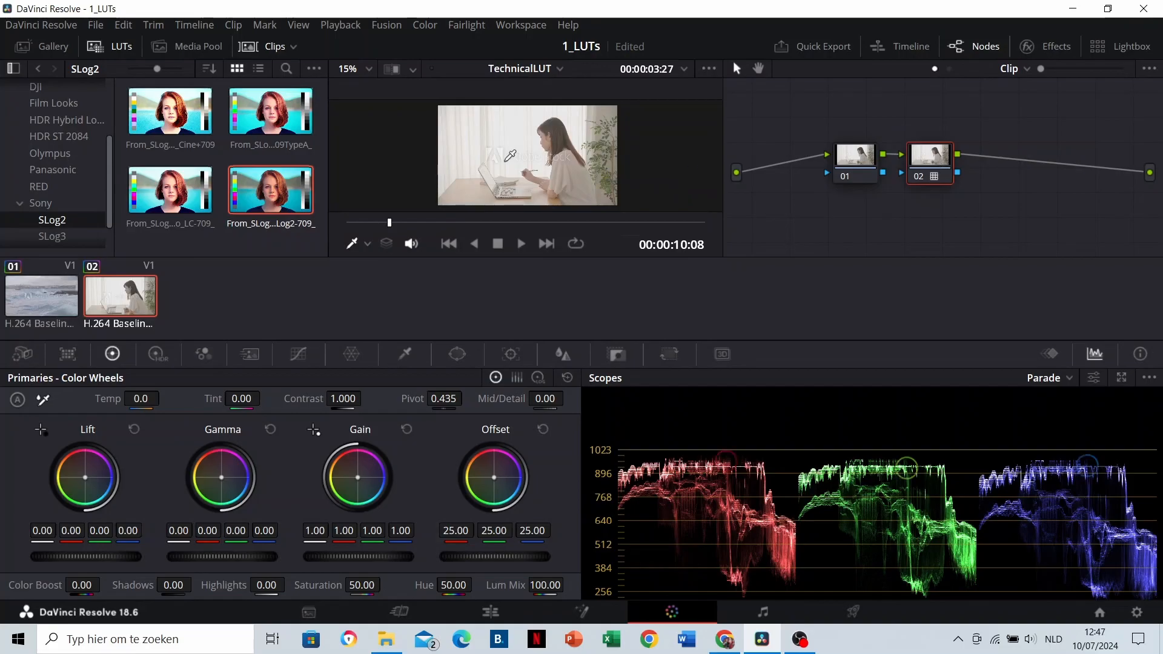
scroll(533, 182, up, 4)
click(375, 224)
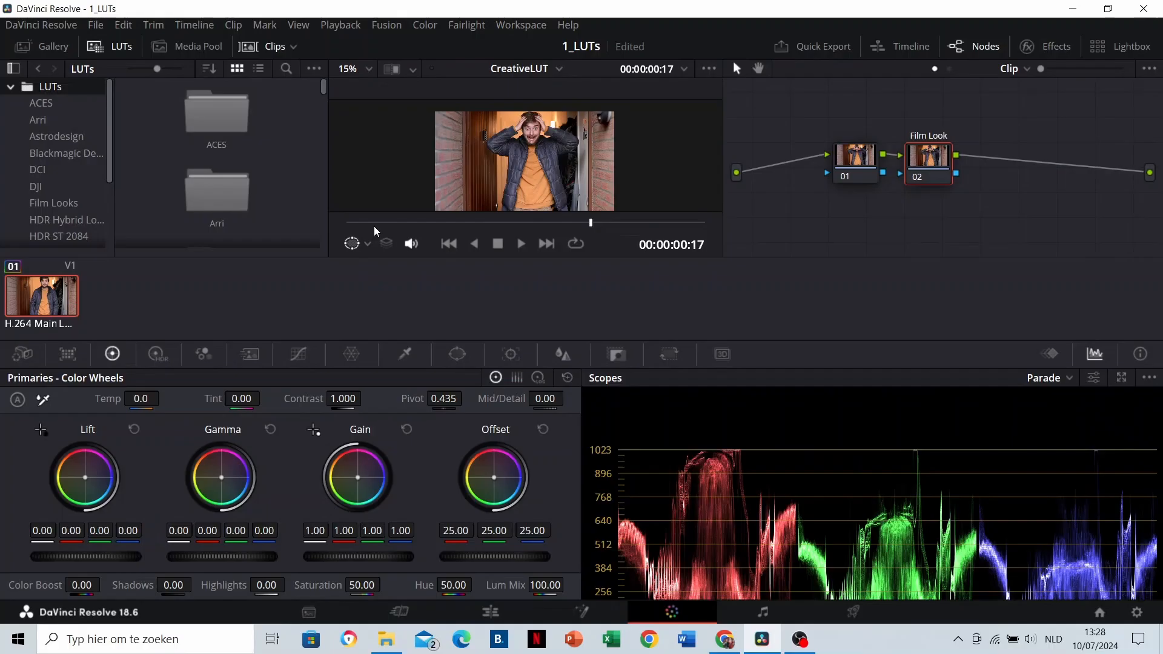
Preview the Film Looks LUTs on the CreativeLUT clip and apply Rec709 Kodak 2383 D60 to the Film Look node.
click(76, 205)
scroll(217, 125, down, 3)
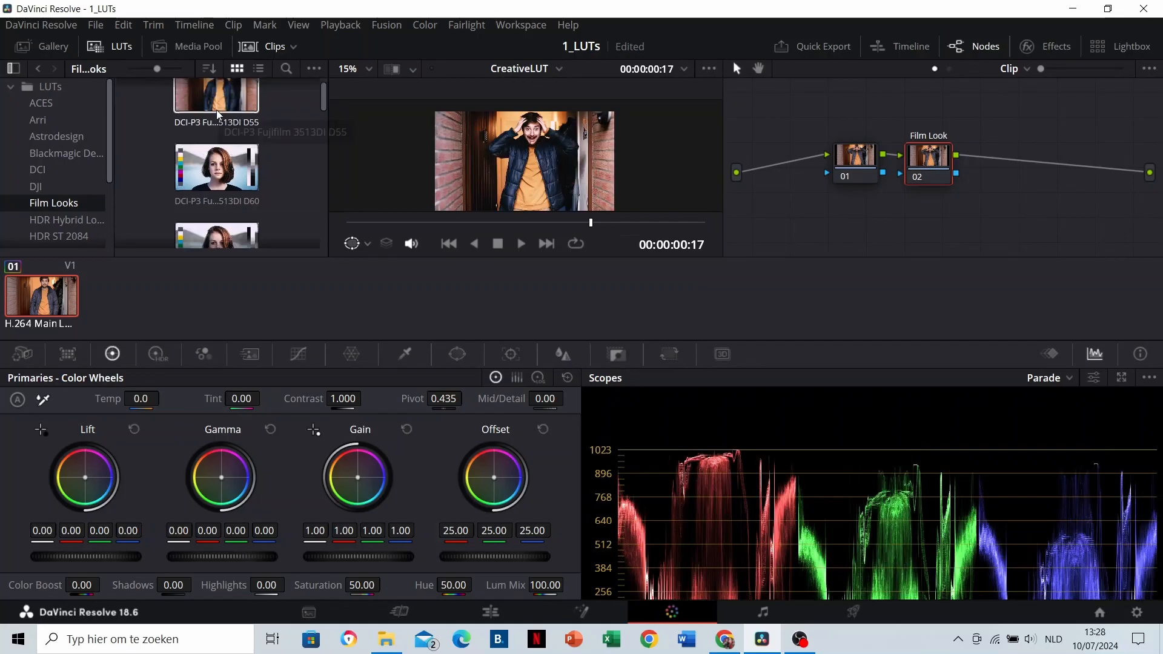
scroll(217, 126, down, 3)
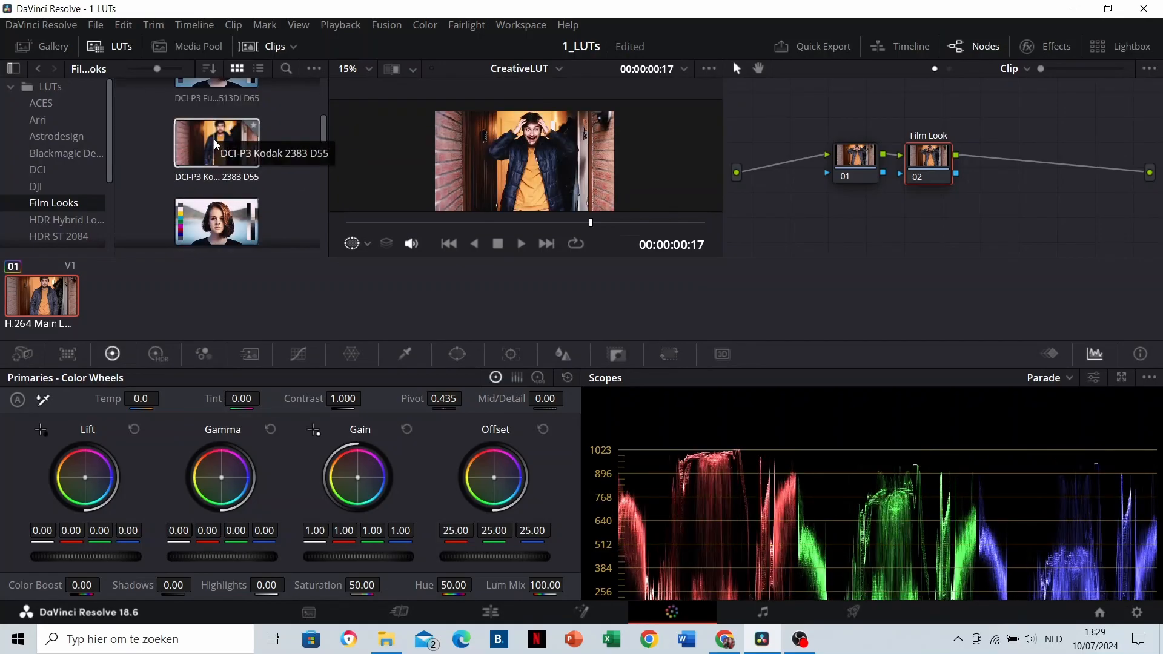
scroll(217, 152, down, 3)
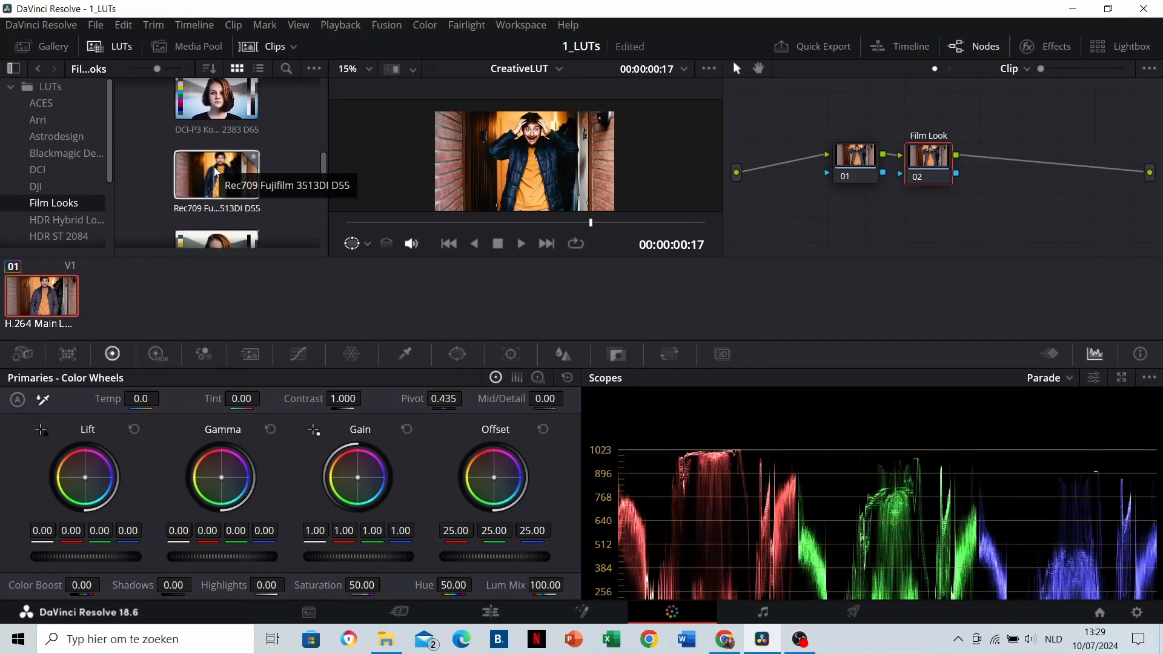
scroll(215, 188, down, 2)
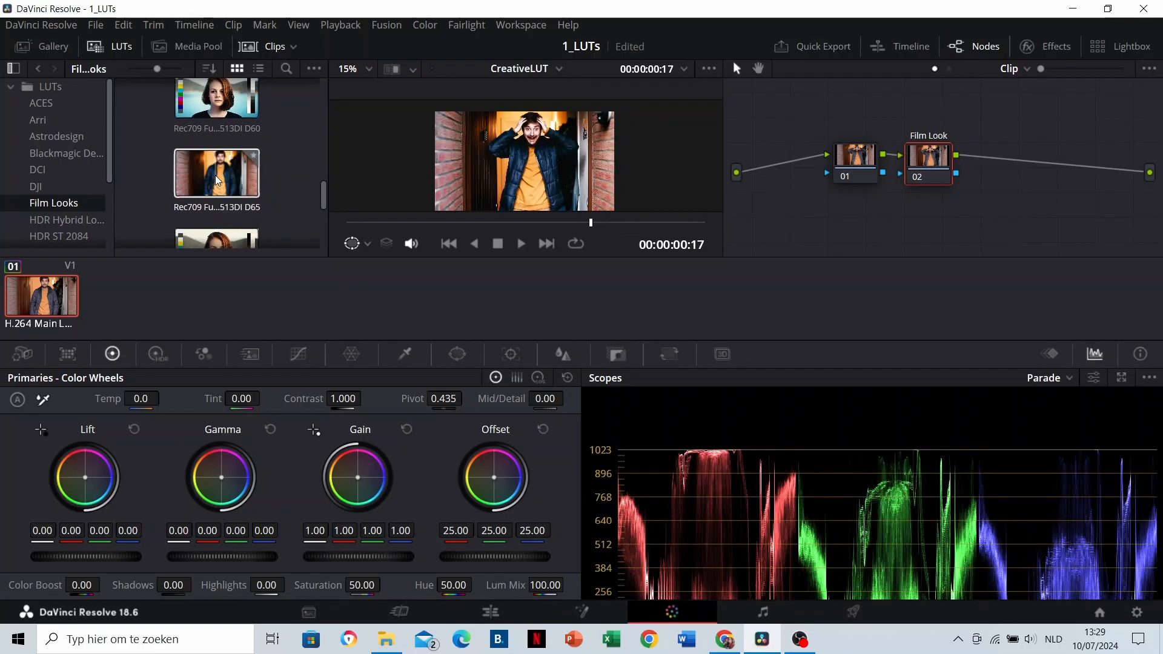
scroll(214, 187, down, 2)
drag(214, 192, 937, 159)
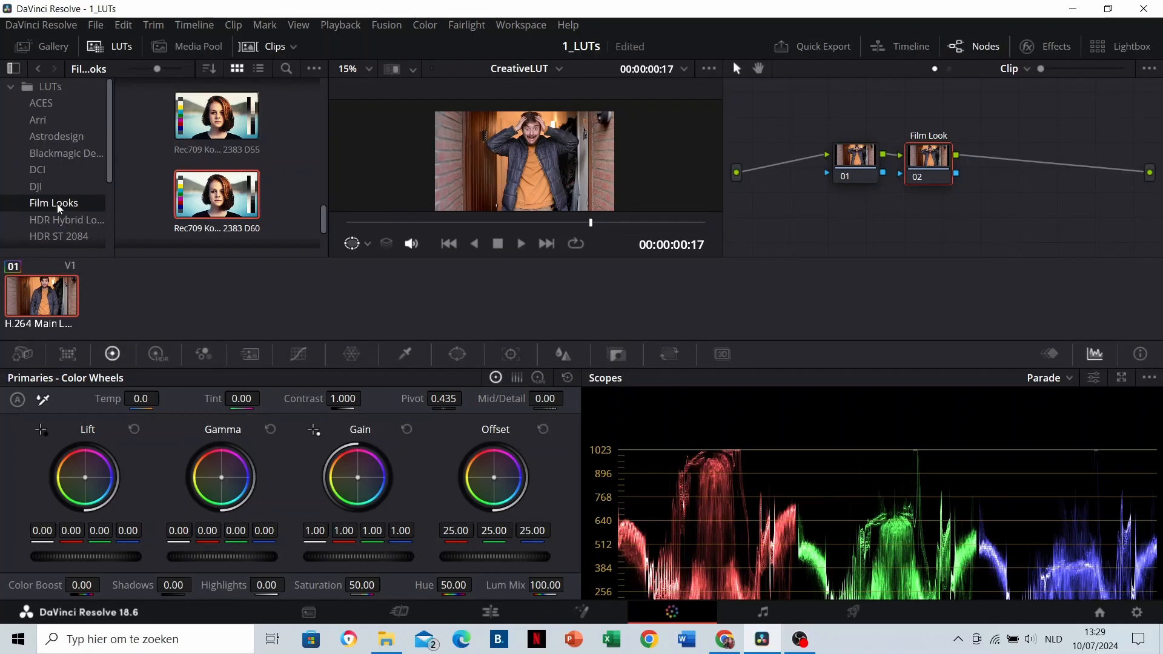
Open the file location of the Film Looks LUTs in File Explorer and go up to the parent LUT folder.
right_click(58, 206)
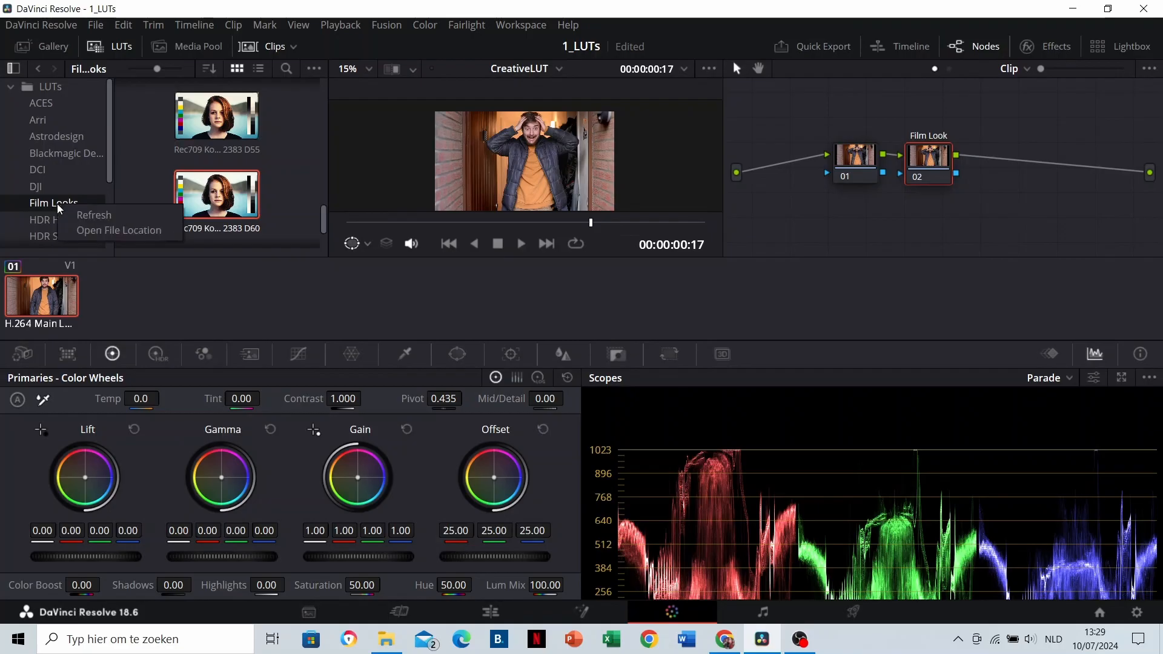
click(117, 231)
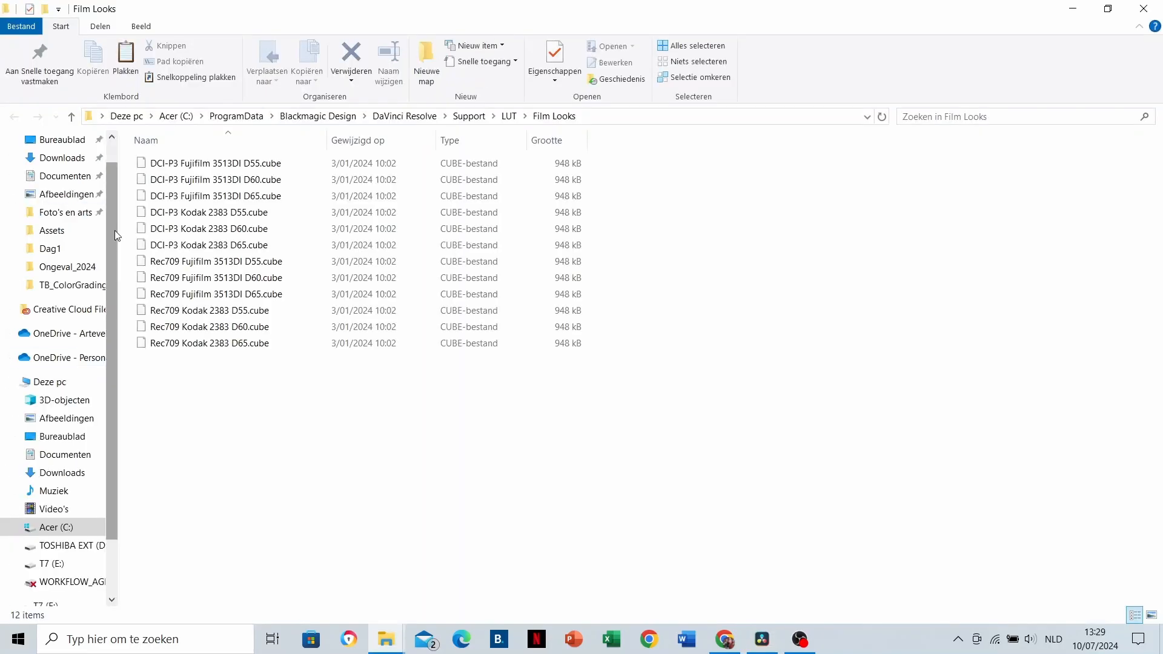
click(508, 121)
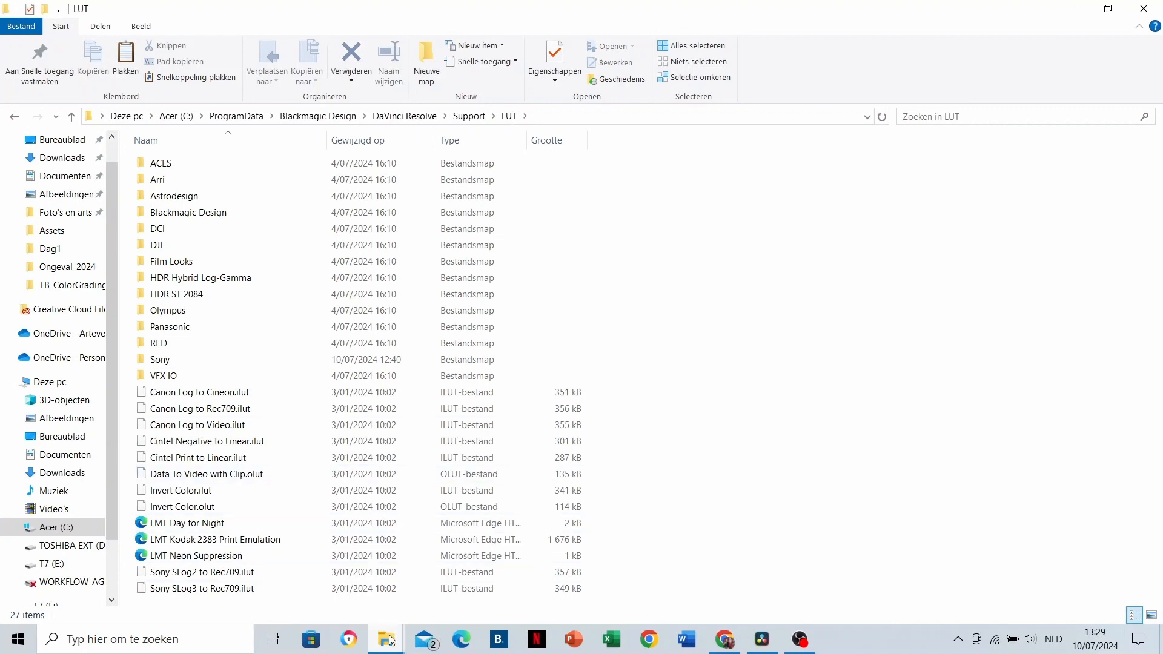
Open a second File Explorer window and go to the Adobe folder in Program Files on the C: drive.
mouse_move(391, 640)
click(272, 569)
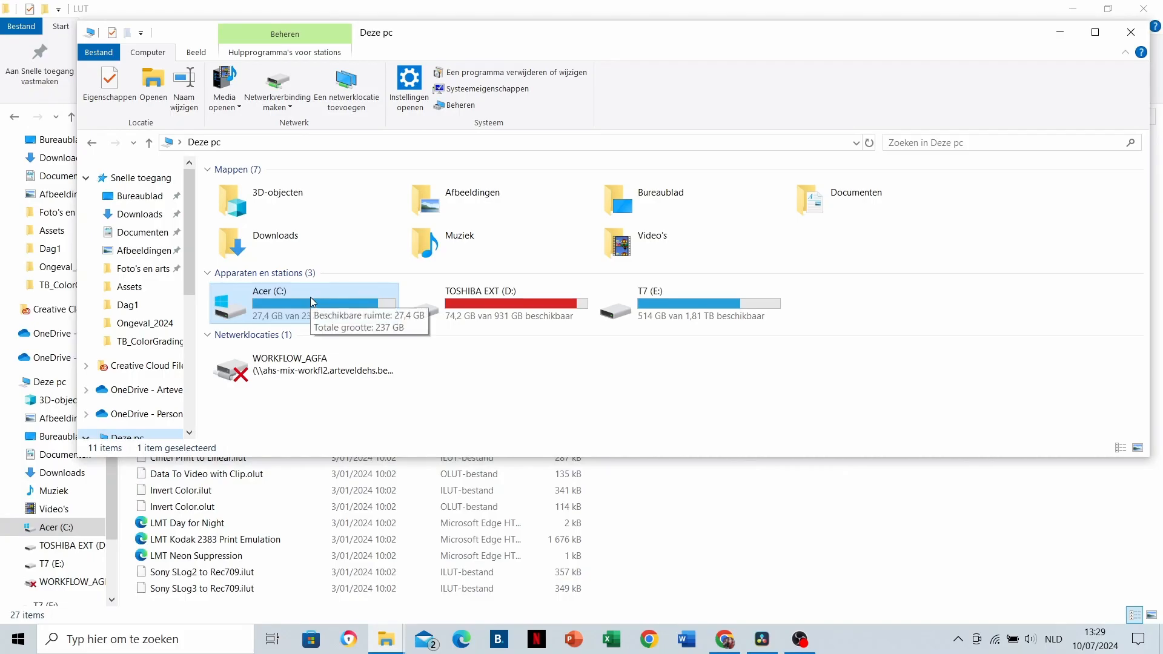
click(124, 437)
double_click(299, 306)
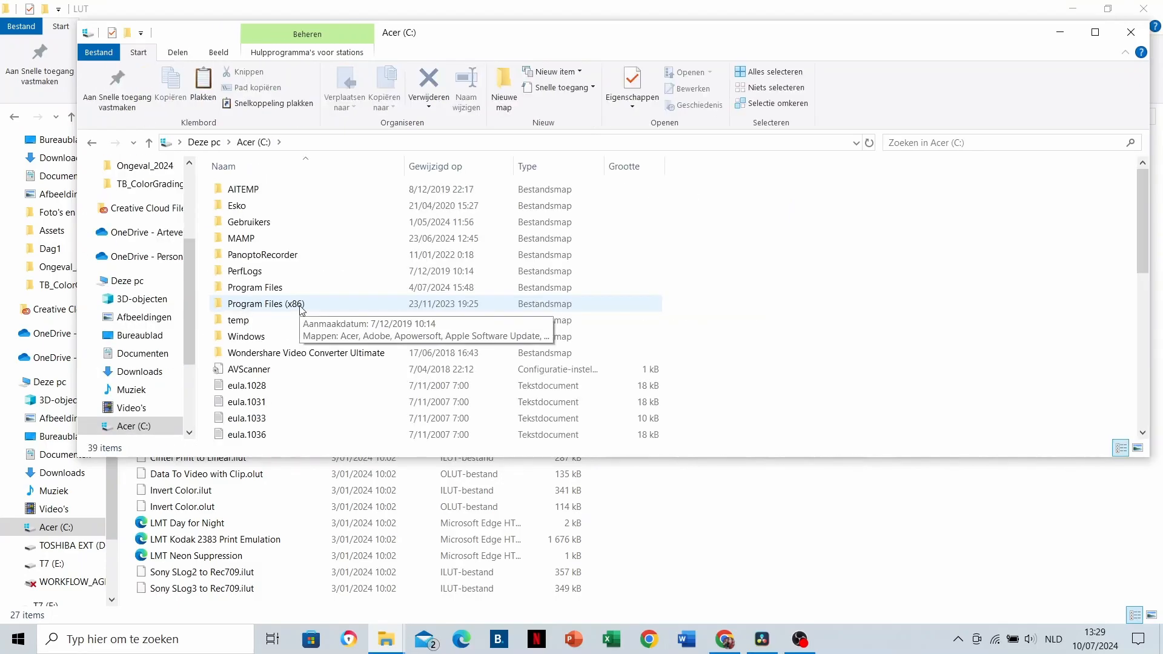
click(290, 294)
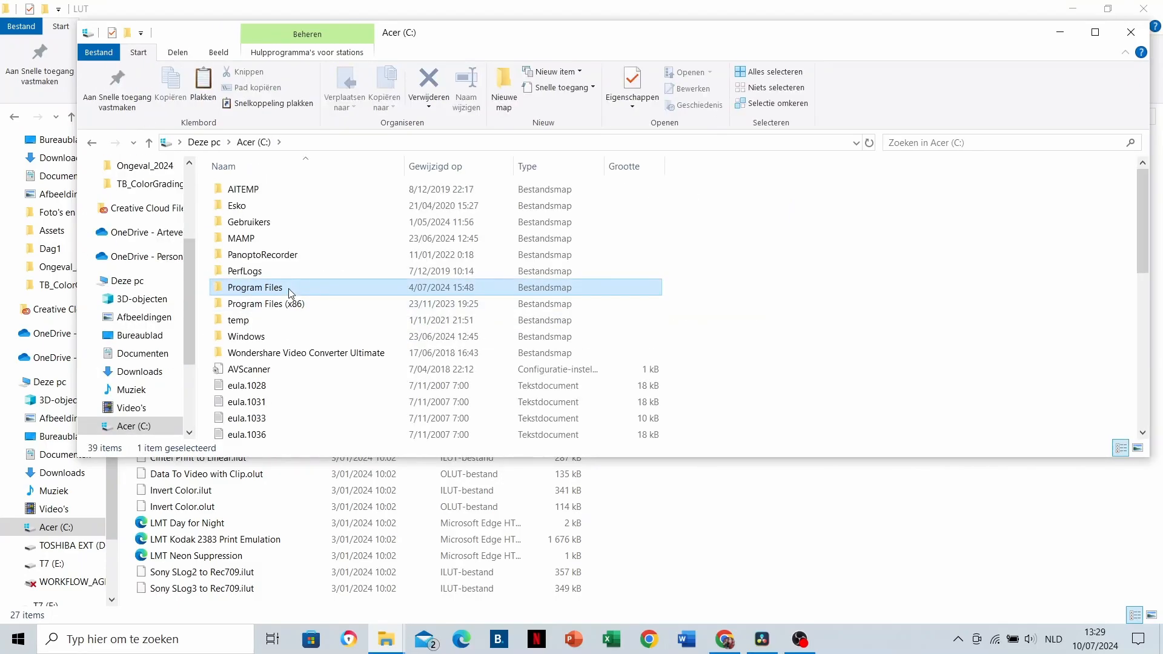
double_click(290, 293)
double_click(270, 209)
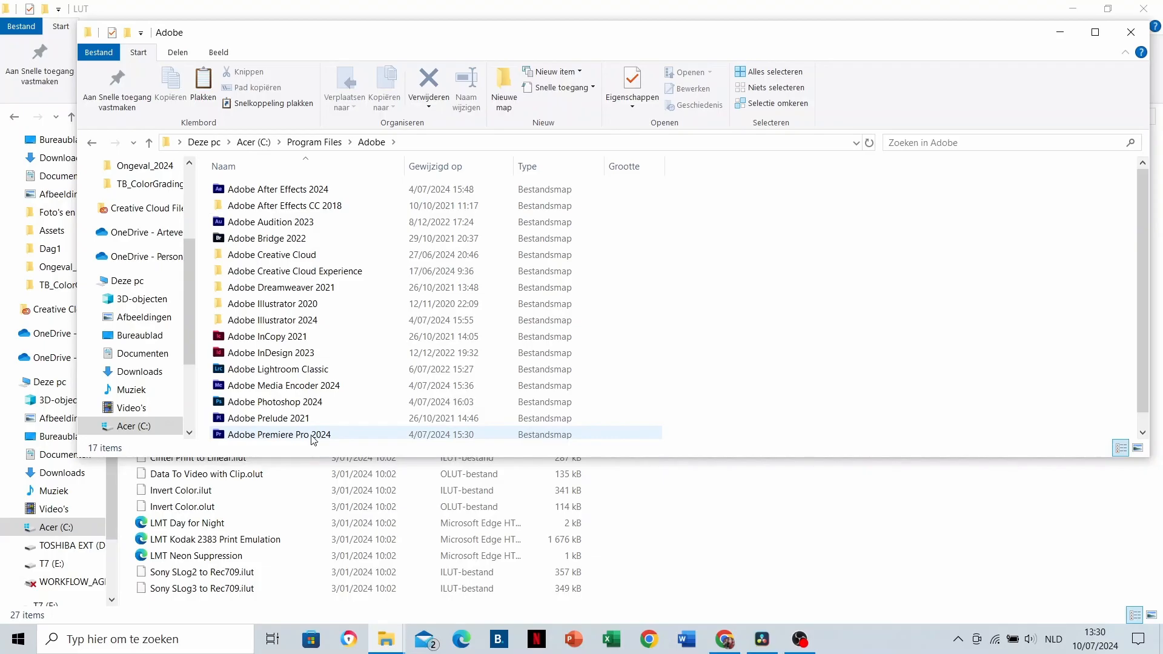
Open the Creative folder under Adobe Premiere Pro 2024, Lumetri, LUTs.
double_click(313, 435)
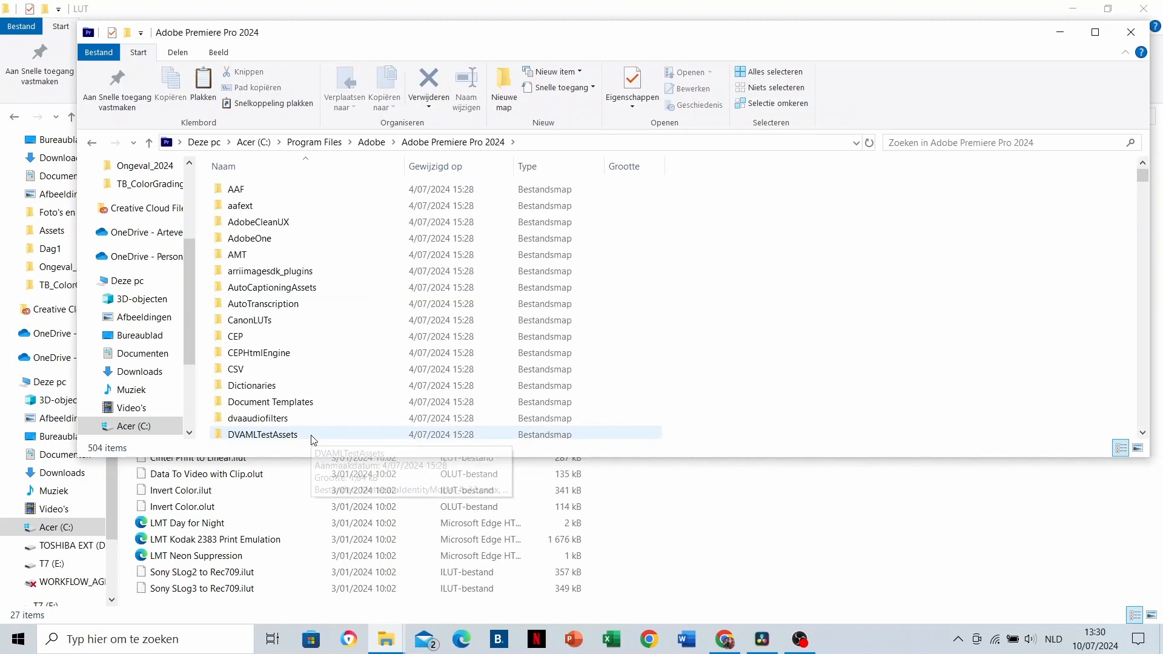
scroll(310, 322, down, 5)
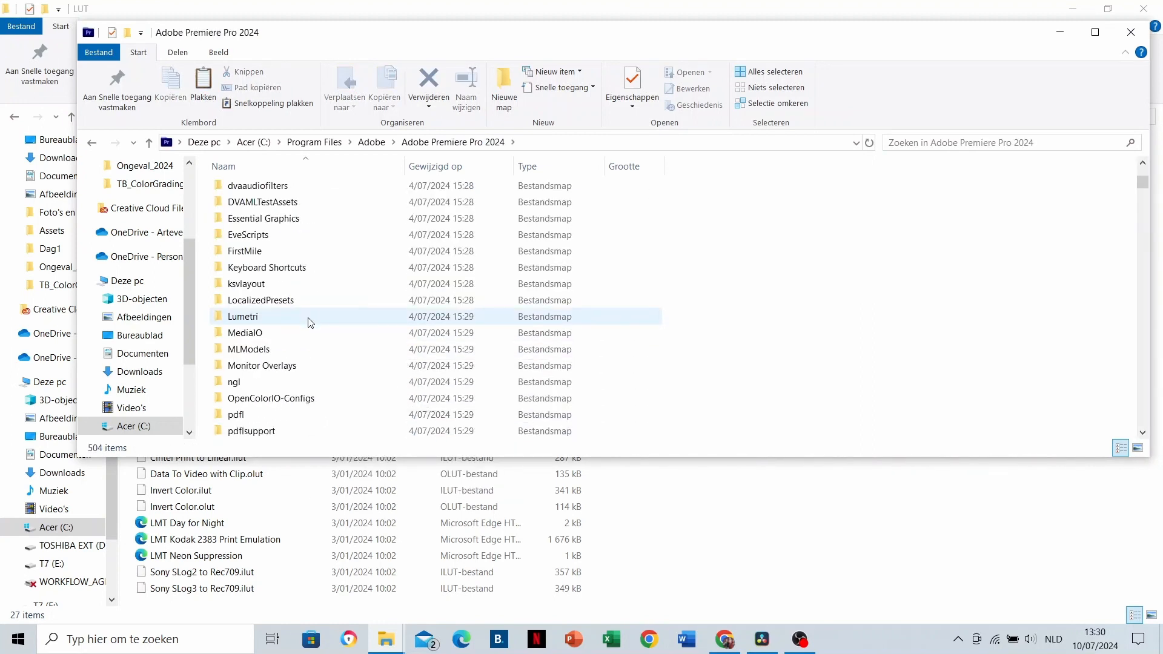
double_click(305, 318)
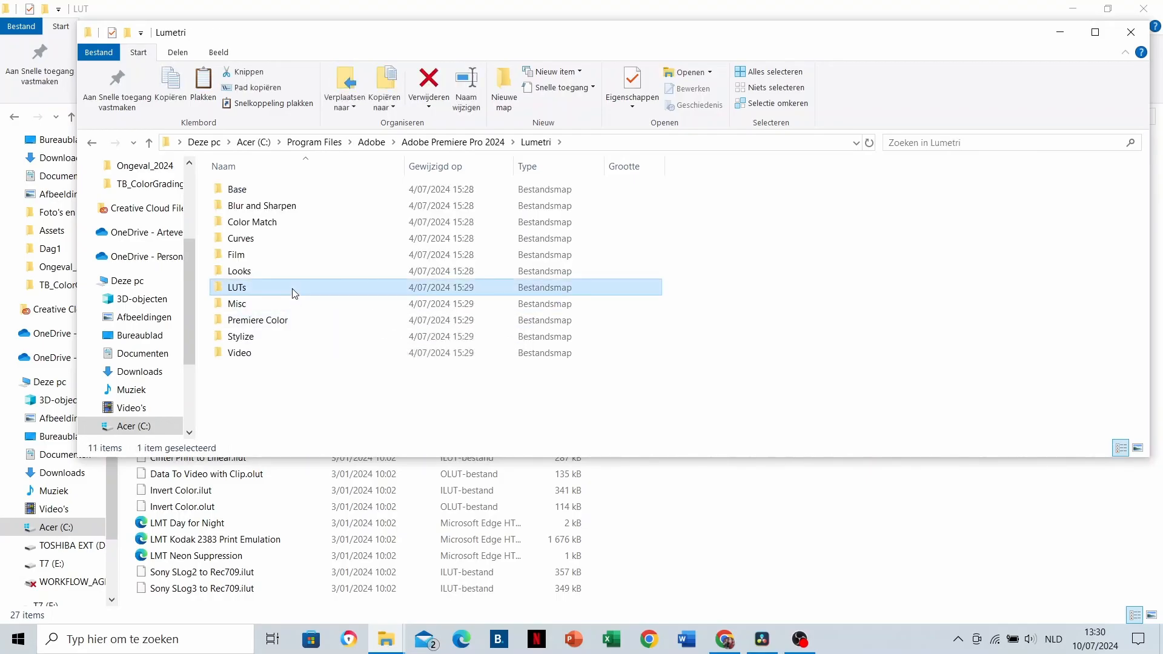
double_click(294, 287)
double_click(271, 190)
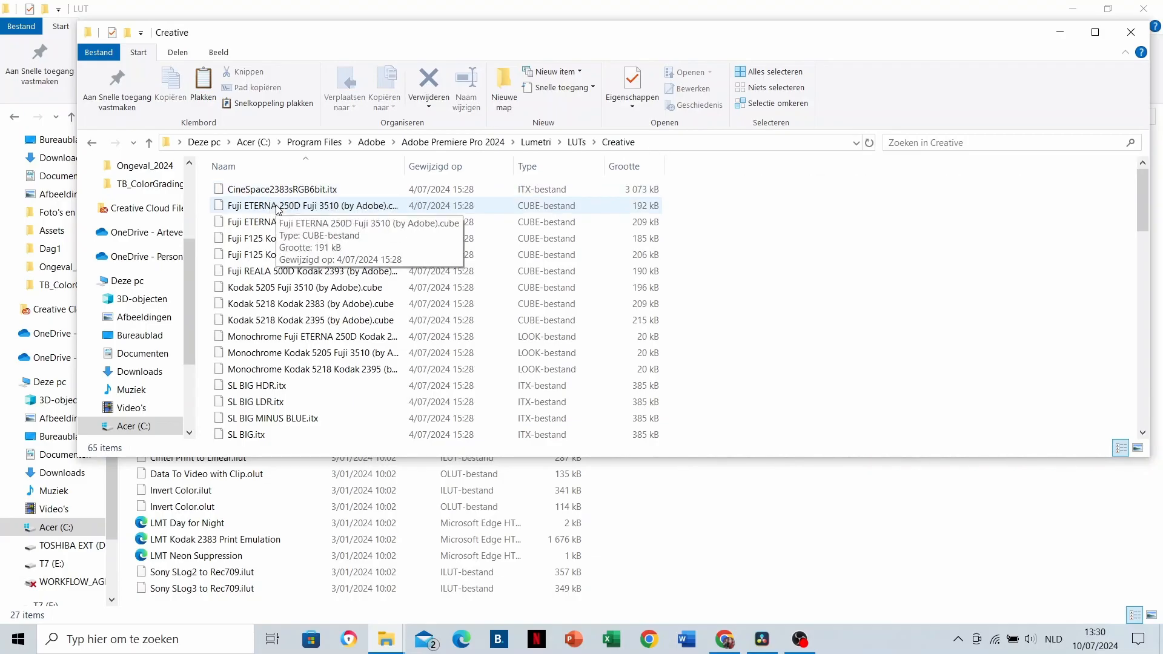
Copy the eight cube files from Fuji ETERNA 250D Fuji 3510 through Kodak 5218 Kodak 2395 and close this File Explorer window.
click(277, 209)
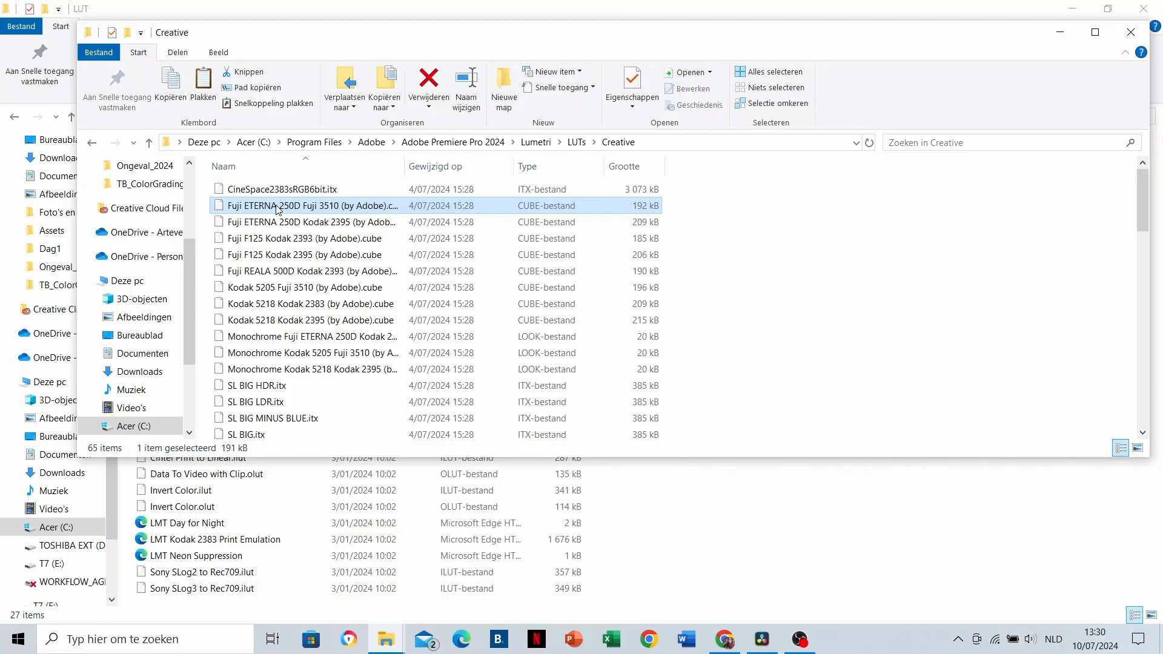
shift+click(314, 323)
key(ctrl+c)
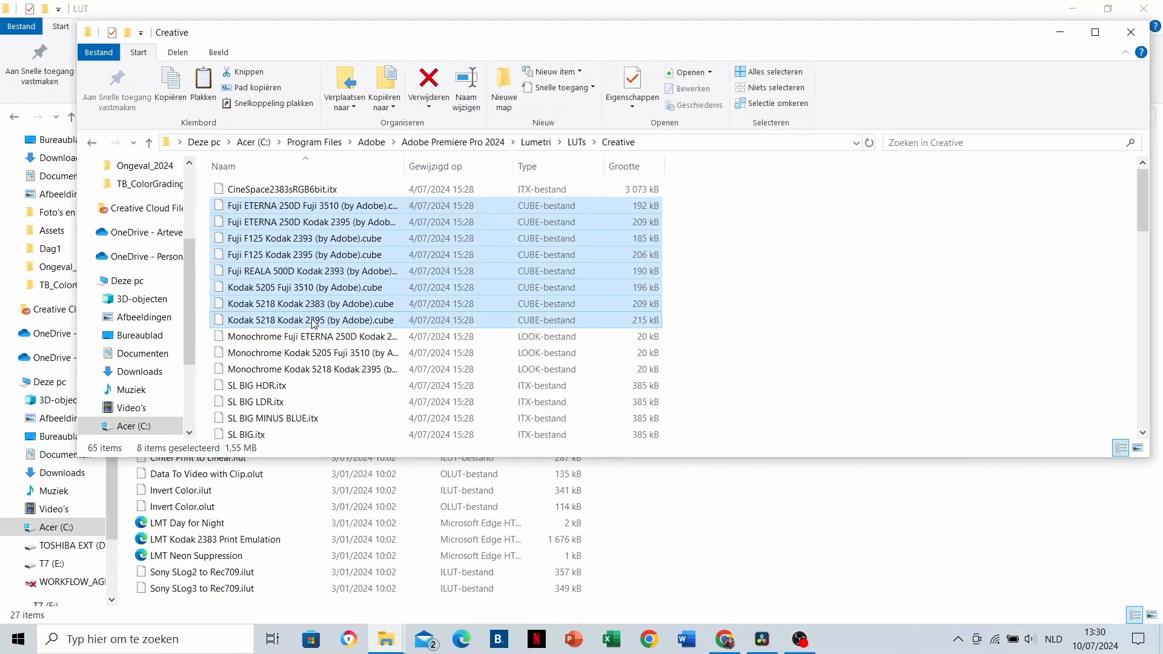
key(alt+F4)
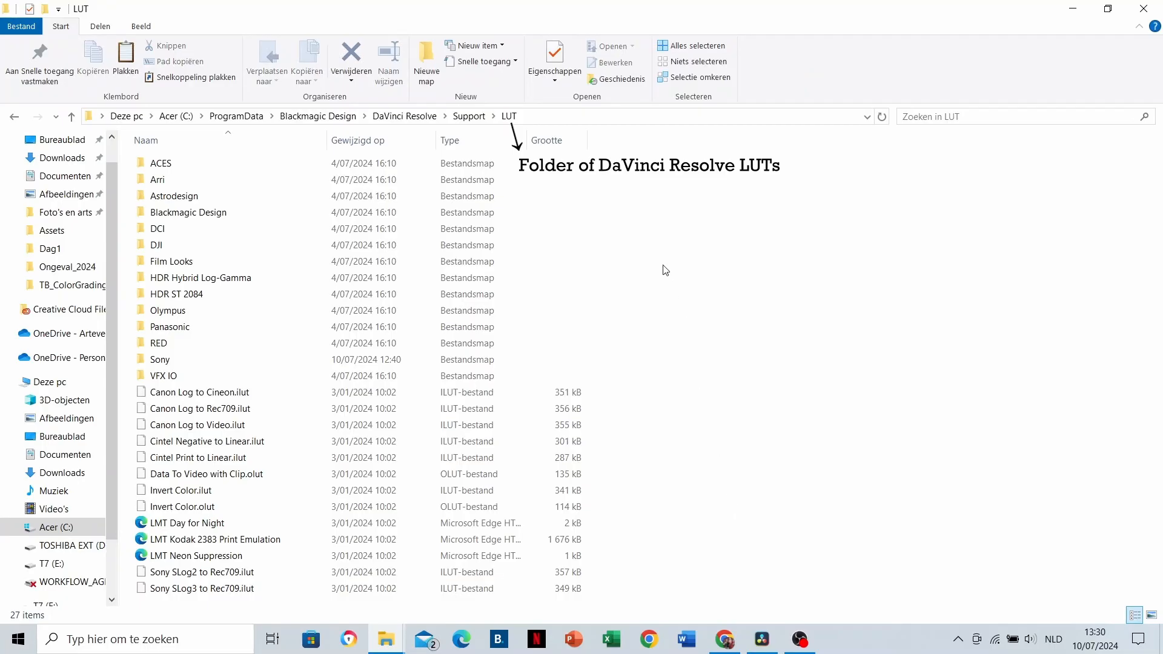
Create a folder named Premiere_Creative in DaVinci Resolve's LUT folder.
right_click(660, 243)
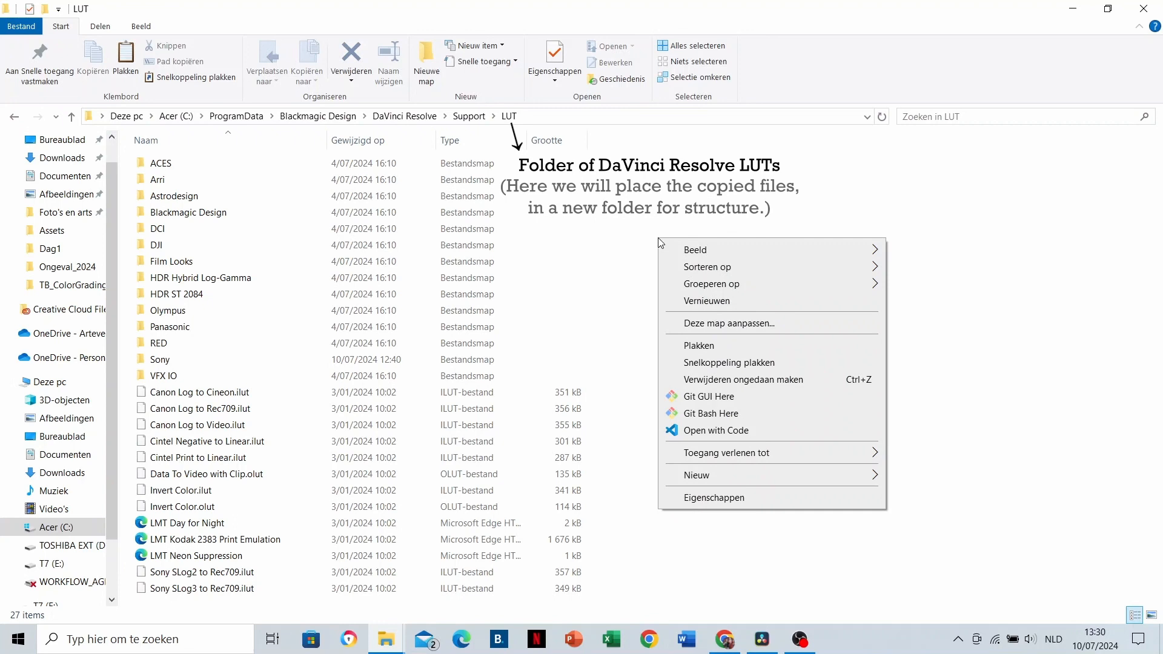
mouse_move(722, 478)
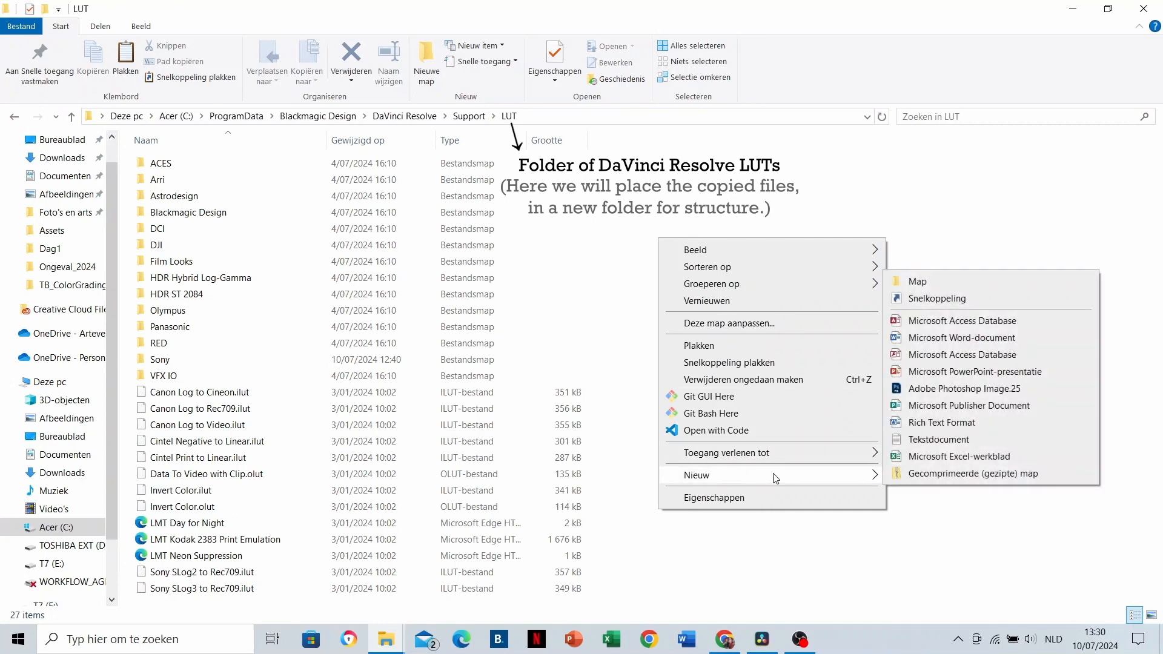
click(918, 282)
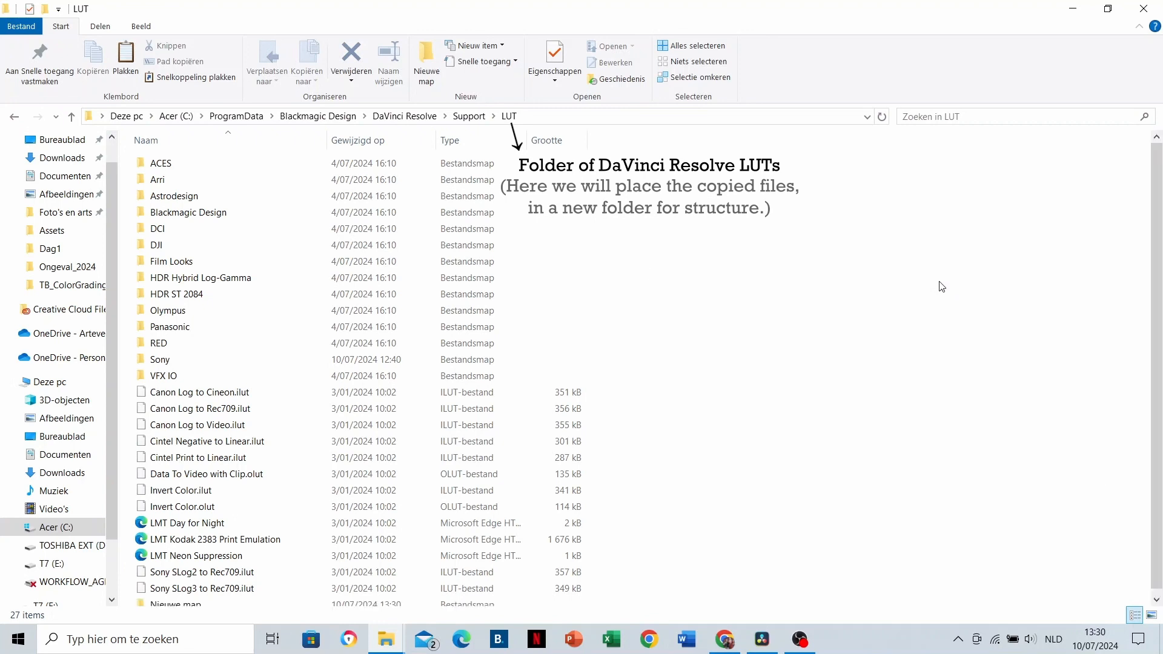
text(Premiere_Creative)
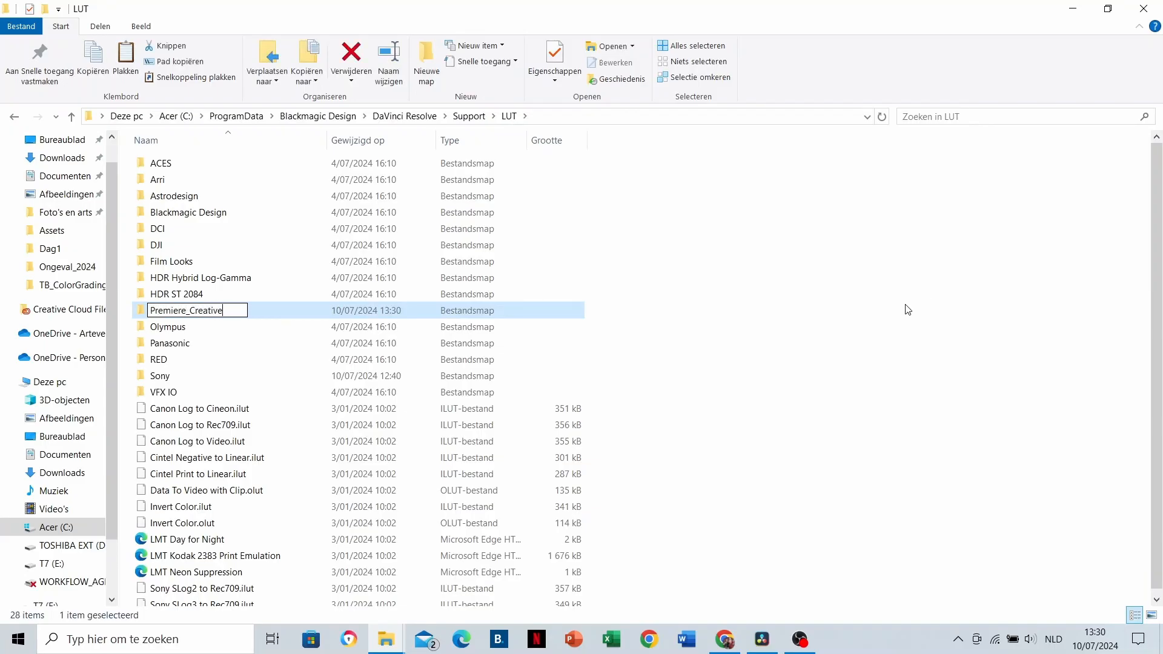
key(Return)
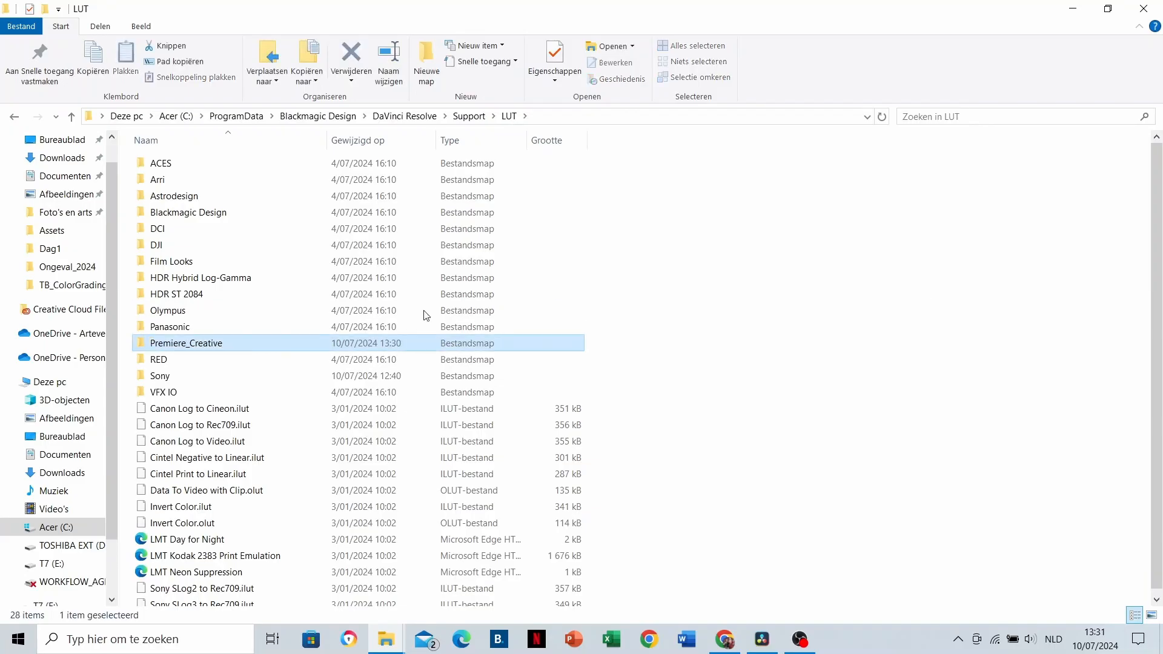
Paste the copied Adobe cube files into the Premiere_Creative folder.
double_click(200, 346)
key(ctrl+v)
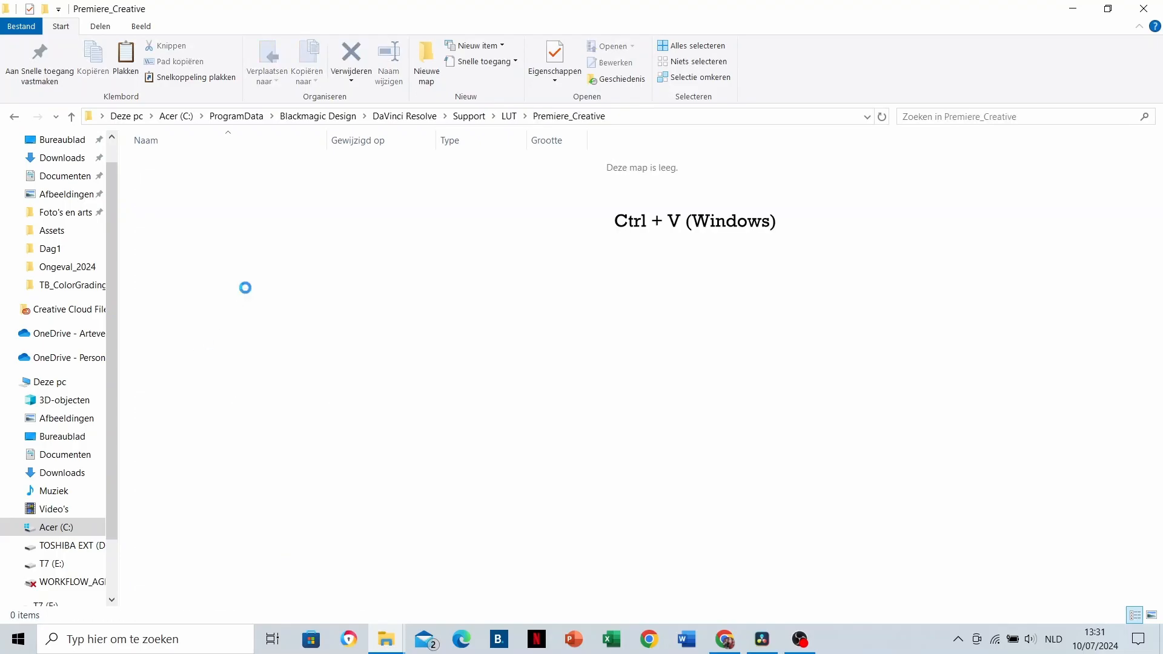
click(344, 390)
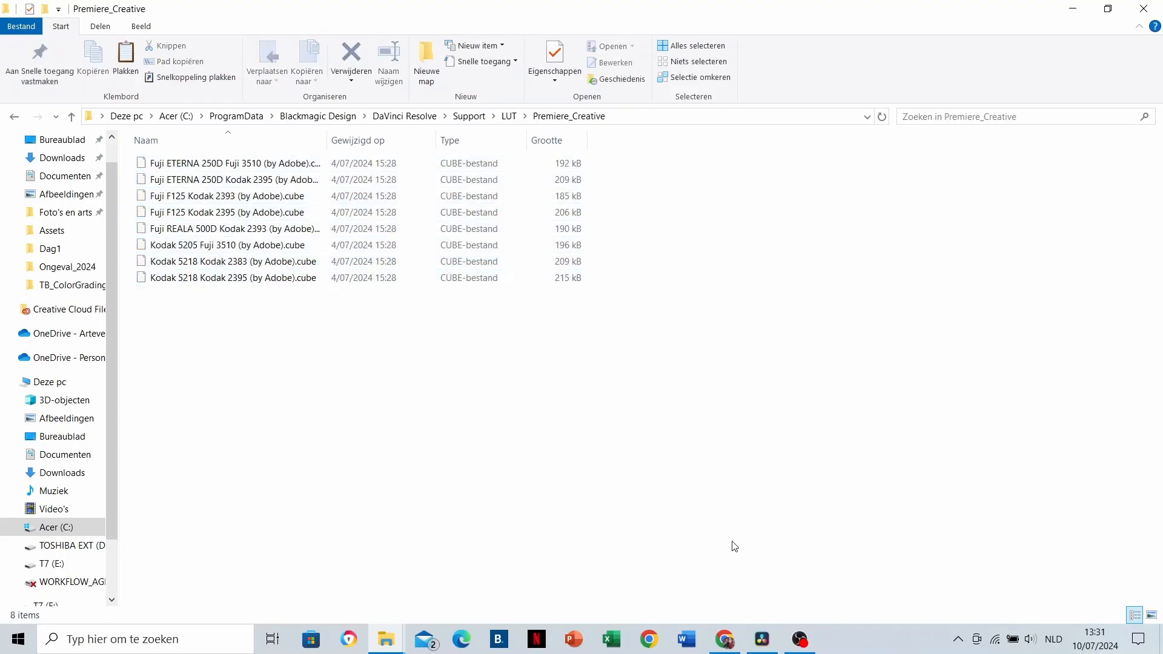
Switch to DaVinci Resolve, refresh the LUT library and open its Premiere_Creative folder.
click(759, 646)
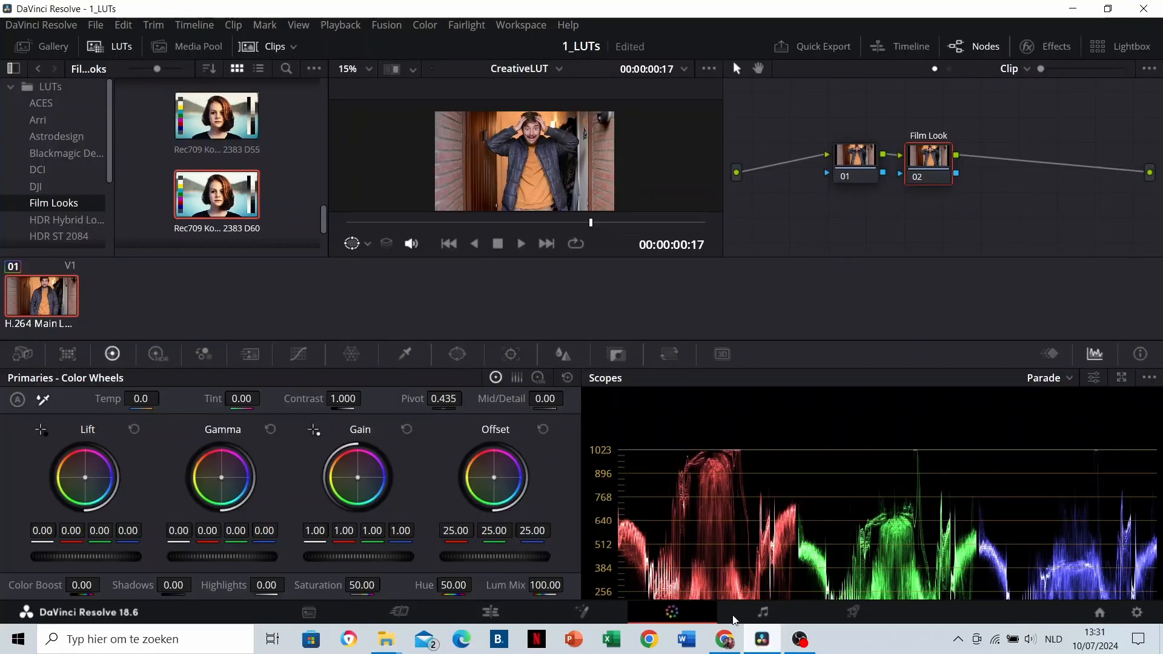
click(283, 179)
right_click(283, 179)
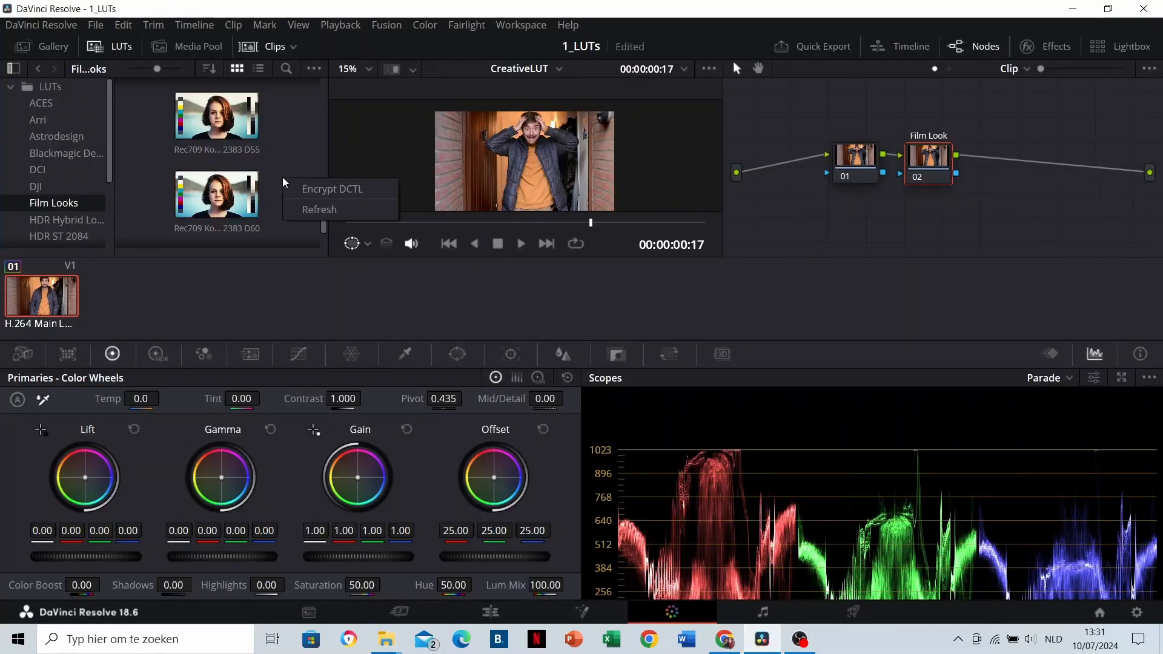
click(318, 212)
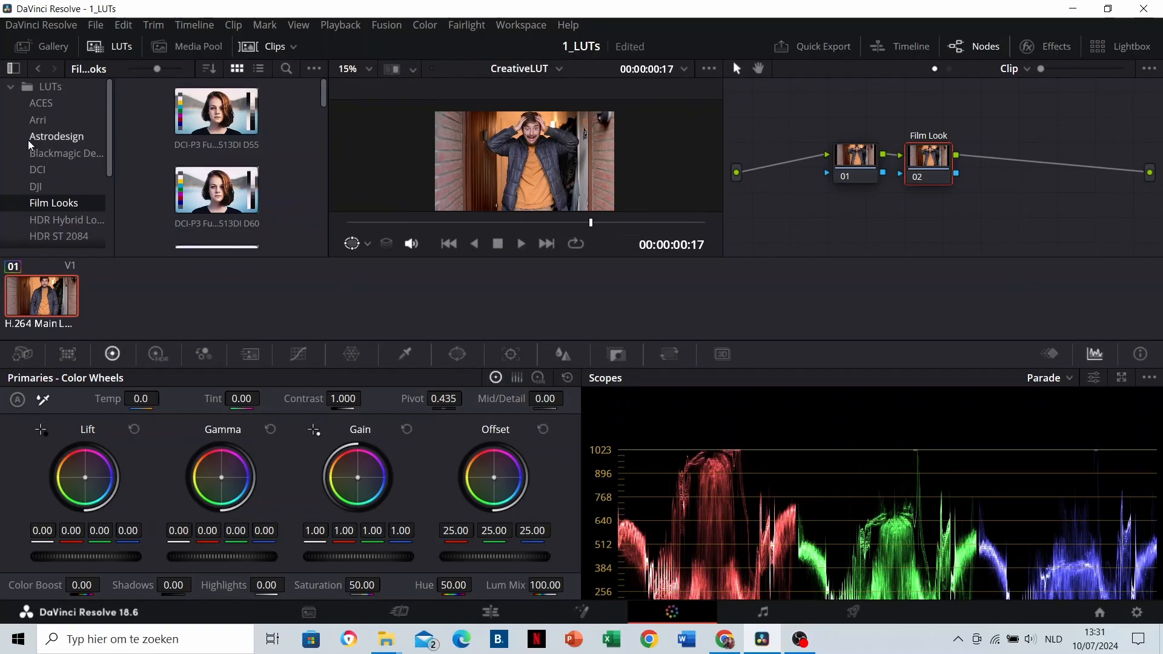
scroll(31, 143, down, 1)
scroll(31, 144, down, 3)
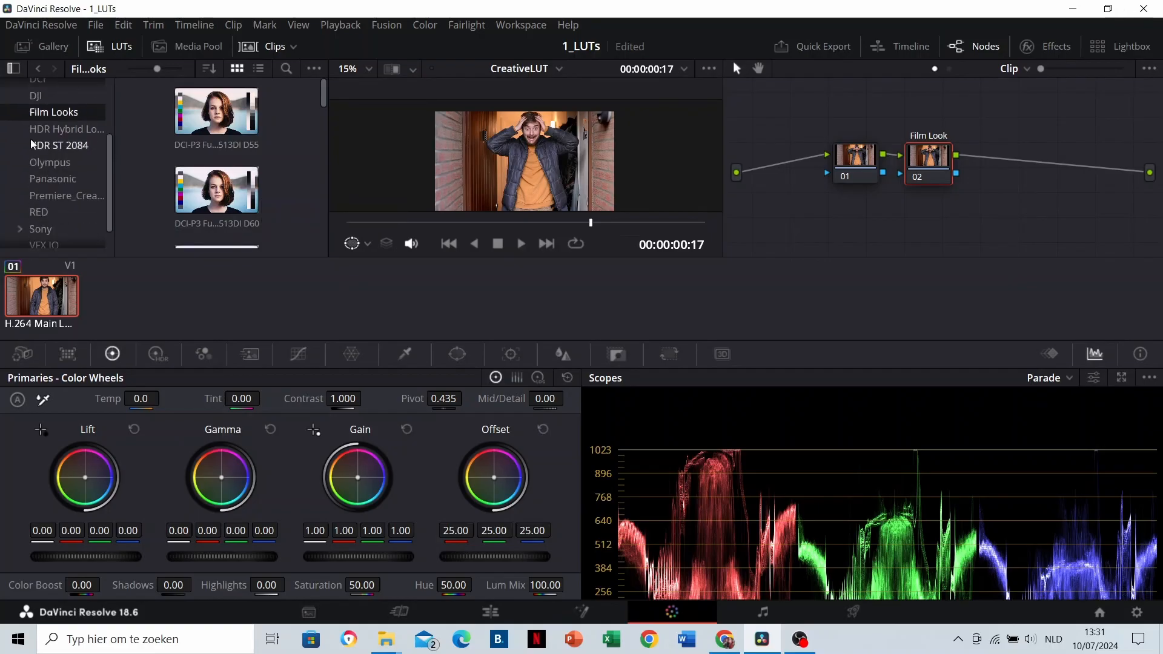
click(52, 196)
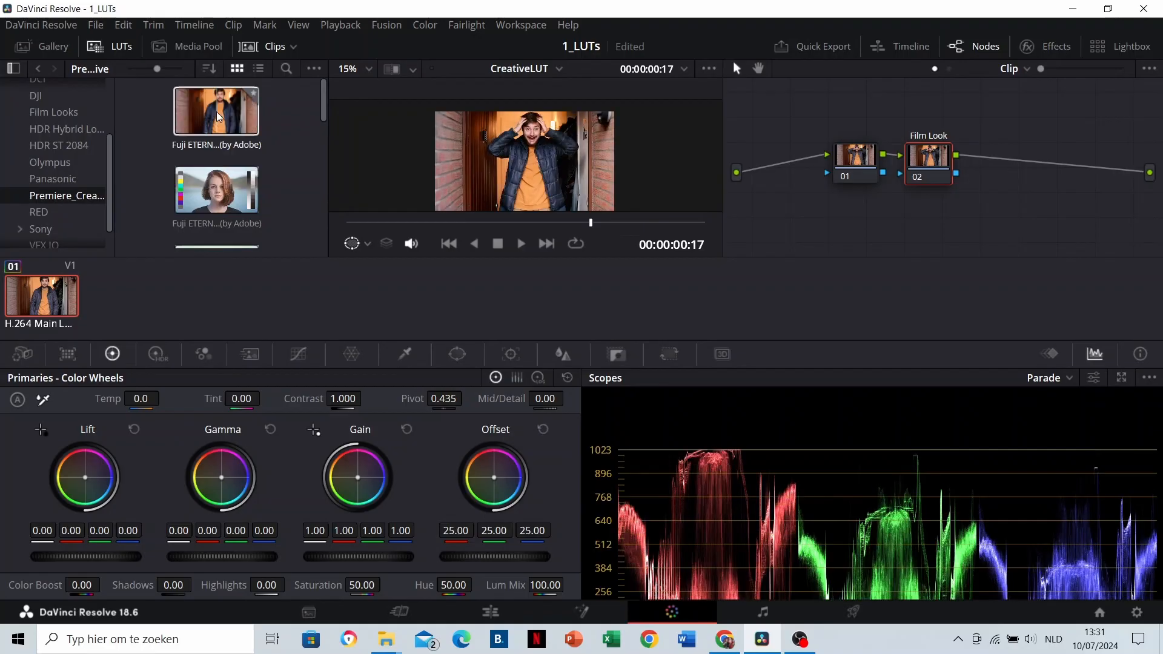
Preview the Adobe LUTs on the clip and apply Fuji REALA 500D Kodak 2393 (by Adobe) to the Film Look node.
scroll(217, 127, down, 1)
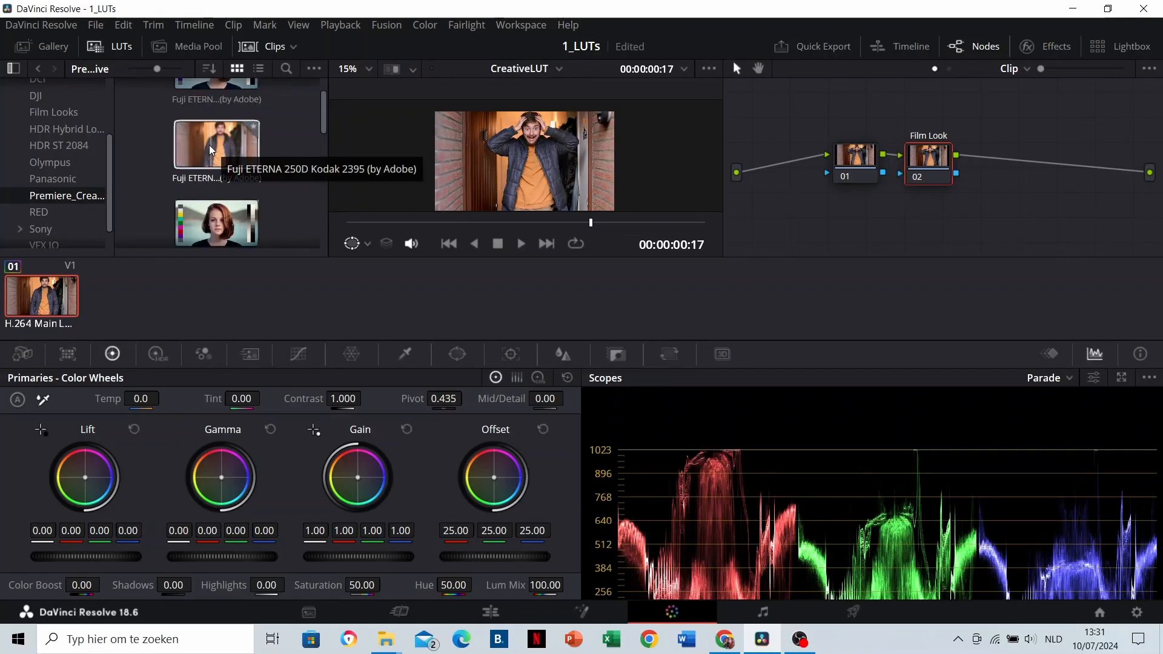
scroll(210, 150, down, 1)
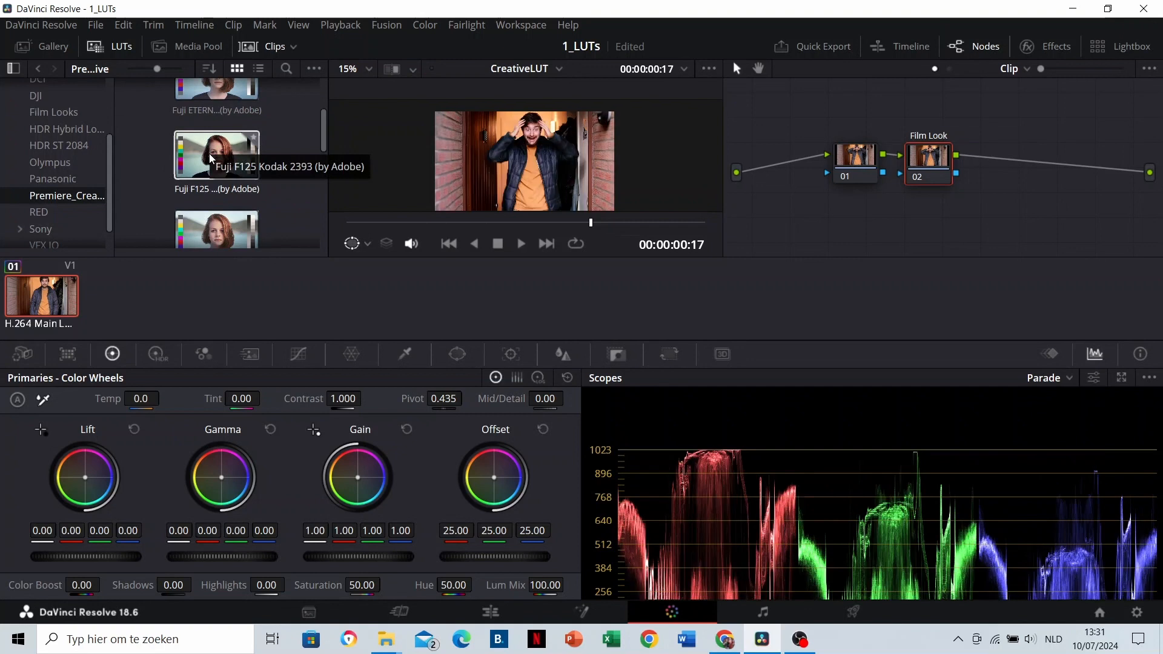
scroll(213, 163, down, 2)
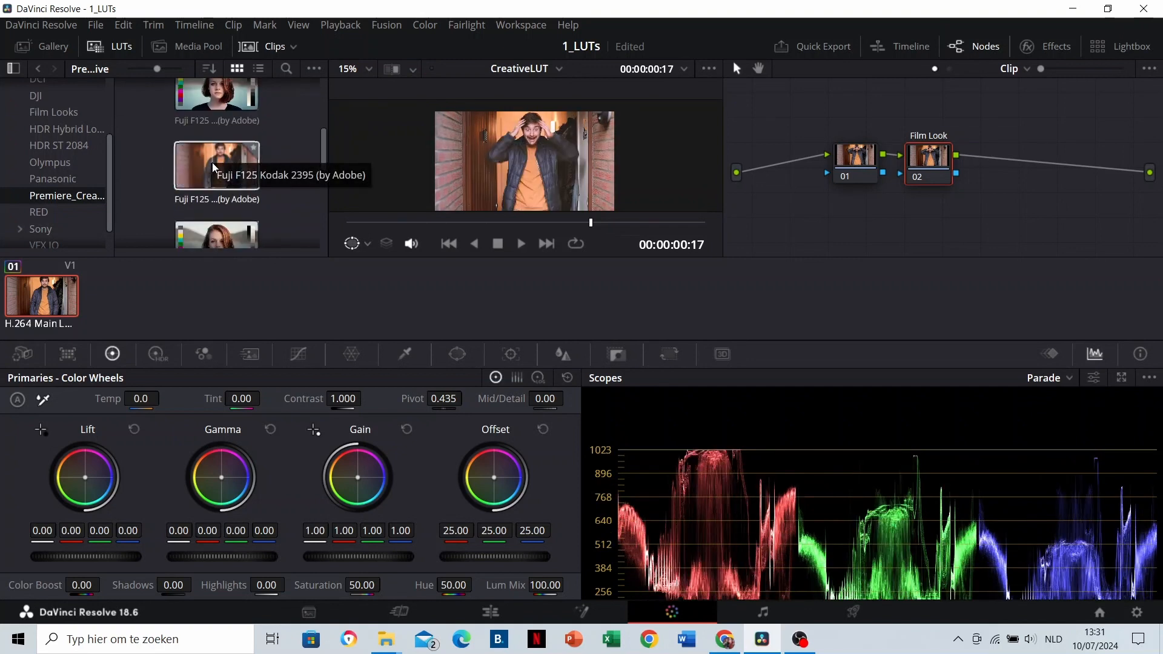
scroll(214, 168, down, 1)
drag(215, 206, 935, 160)
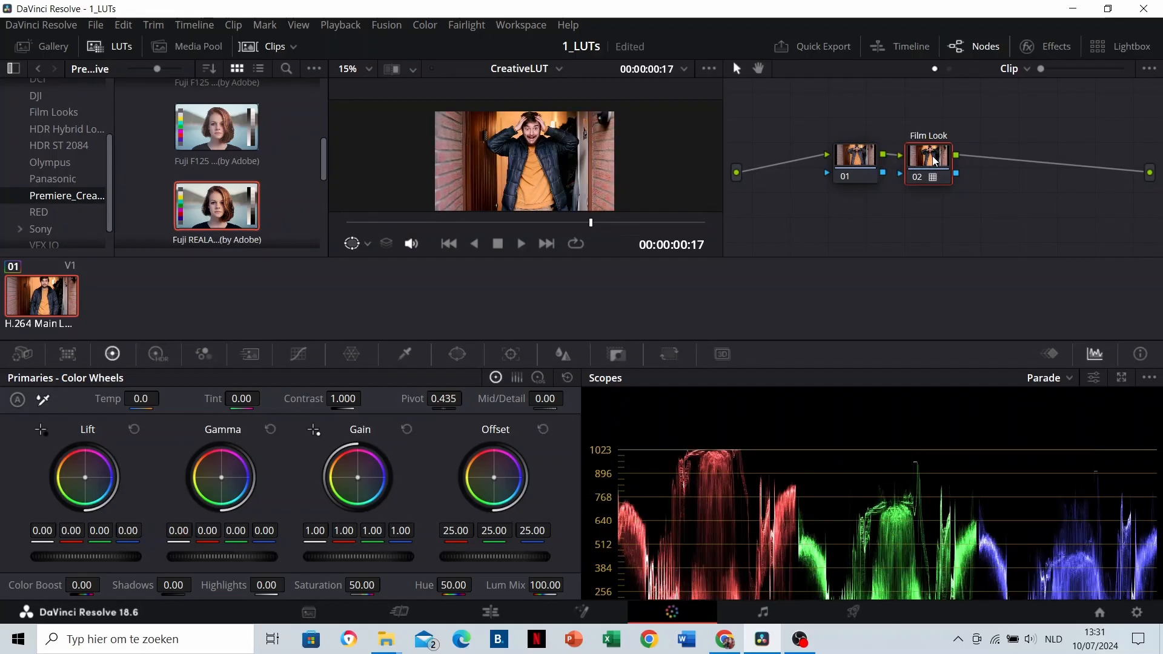